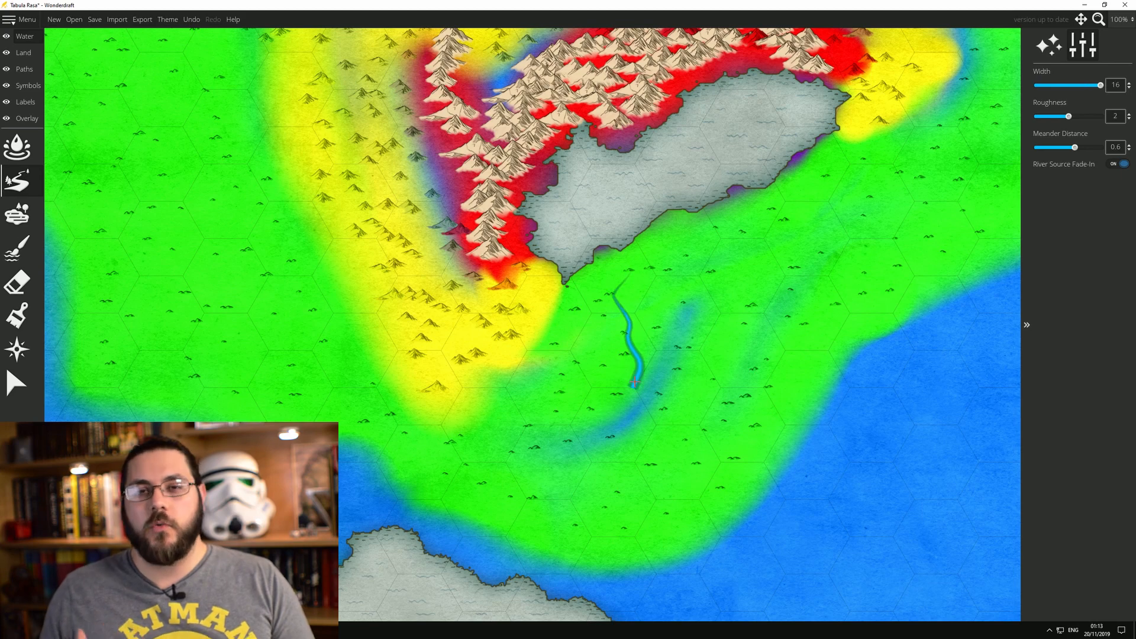
Draw a winding river of width 10 from the southern tip of the mountain-ringed lake to the southern coast.
{"action": "scroll", "coordinate": [633, 380], "scroll_direction": "down", "scroll_amount": 4}
{"action": "scroll", "coordinate": [632, 379], "scroll_direction": "down", "scroll_amount": 6}
{"action": "scroll", "coordinate": [632, 379], "scroll_direction": "up", "scroll_amount": 10}
{"action": "scroll", "coordinate": [633, 379], "scroll_direction": "down", "scroll_amount": 9}
{"action": "scroll", "coordinate": [632, 381], "scroll_direction": "up", "scroll_amount": 3}
{"action": "left_click", "coordinate": [578, 360]}
{"action": "key", "text": "ctrl+z"}
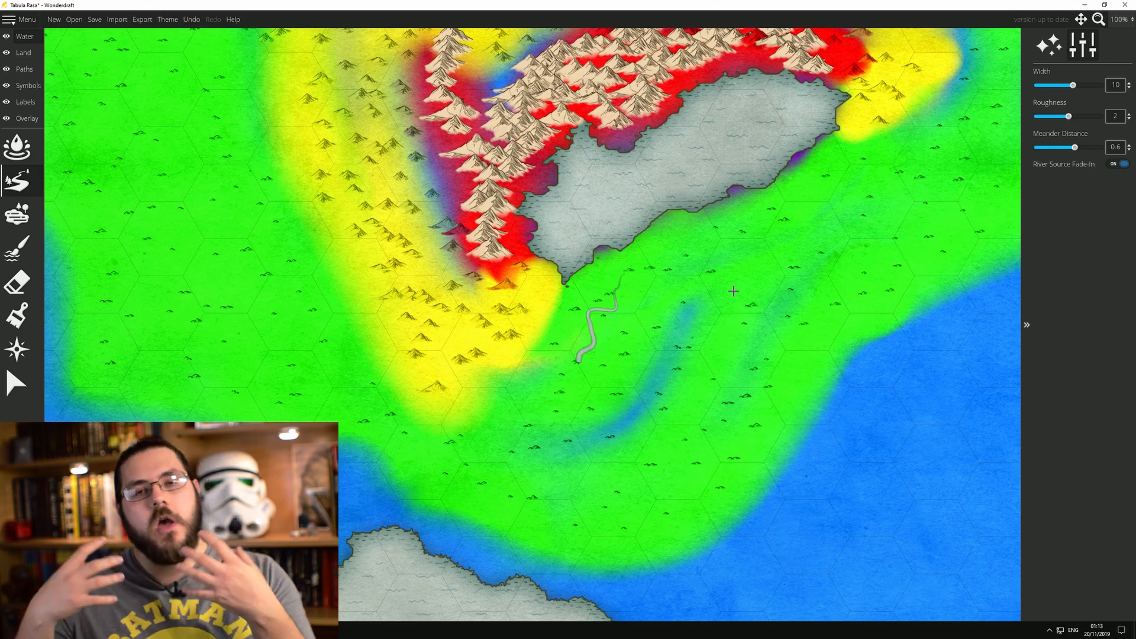
{"action": "mouse_move", "coordinate": [560, 243]}
{"action": "left_mouse_down"}
{"action": "mouse_move", "coordinate": [558, 283]}
{"action": "mouse_move", "coordinate": [573, 317]}
{"action": "mouse_move", "coordinate": [603, 311]}
{"action": "mouse_move", "coordinate": [629, 381]}
{"action": "mouse_move", "coordinate": [543, 481]}
{"action": "mouse_move", "coordinate": [507, 481]}
{"action": "mouse_move", "coordinate": [516, 472]}
{"action": "mouse_move", "coordinate": [503, 522]}
{"action": "mouse_move", "coordinate": [539, 587]}
{"action": "left_mouse_up"}
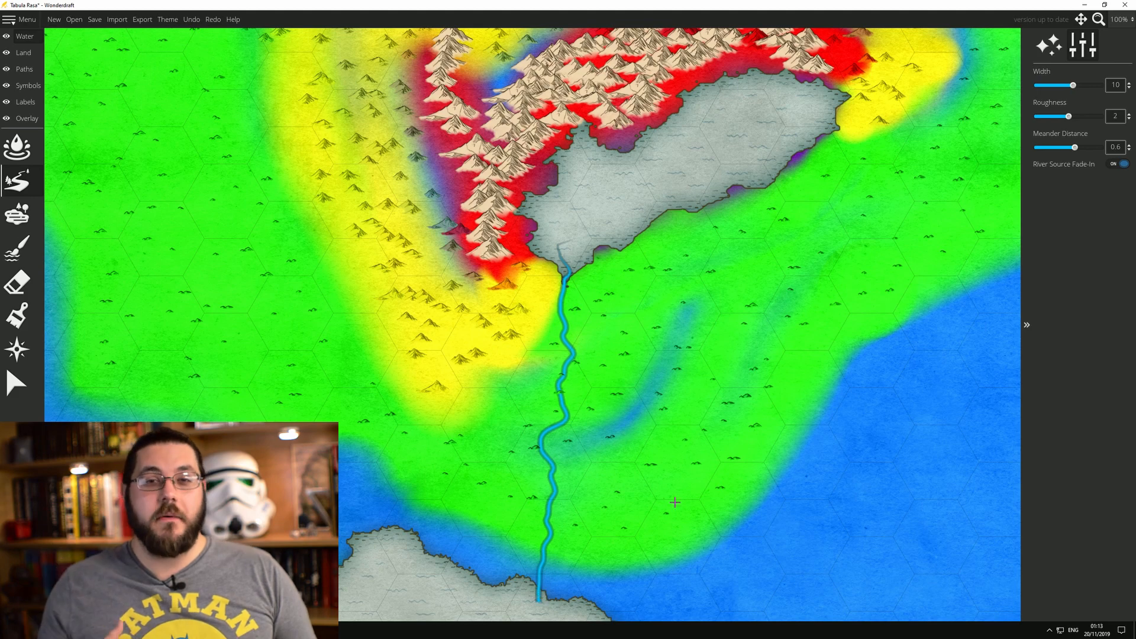
Check the reference map in Photoshop and draw a river from the northern mountain range's northwest flank to the nearby coast.
{"action": "scroll", "coordinate": [673, 486], "scroll_direction": "down", "scroll_amount": 5}
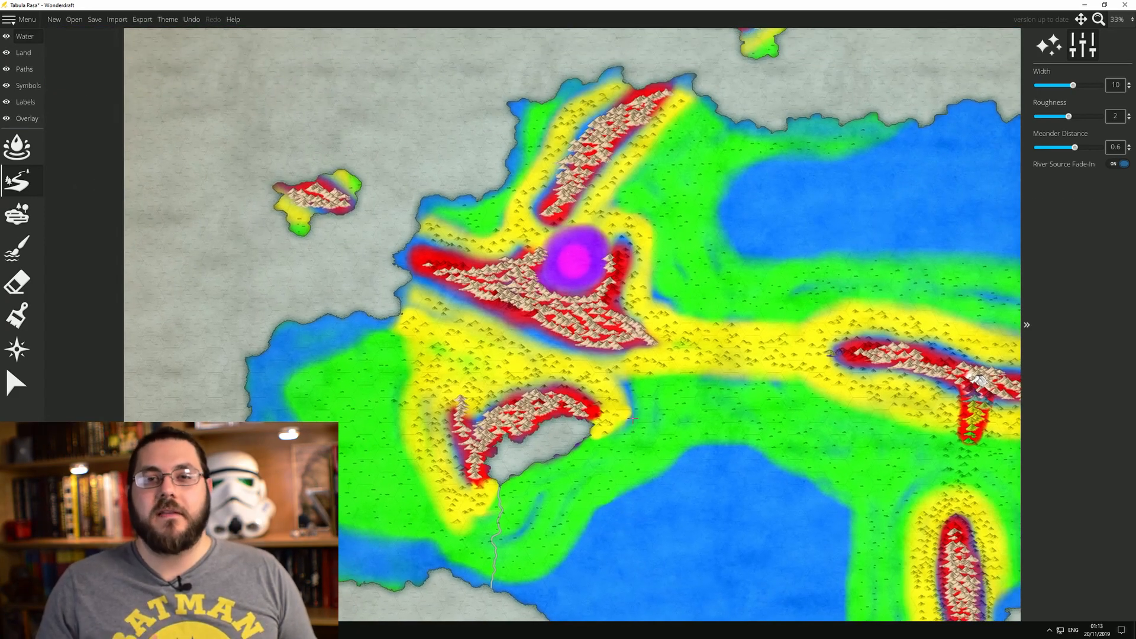
{"action": "key", "text": "2"}
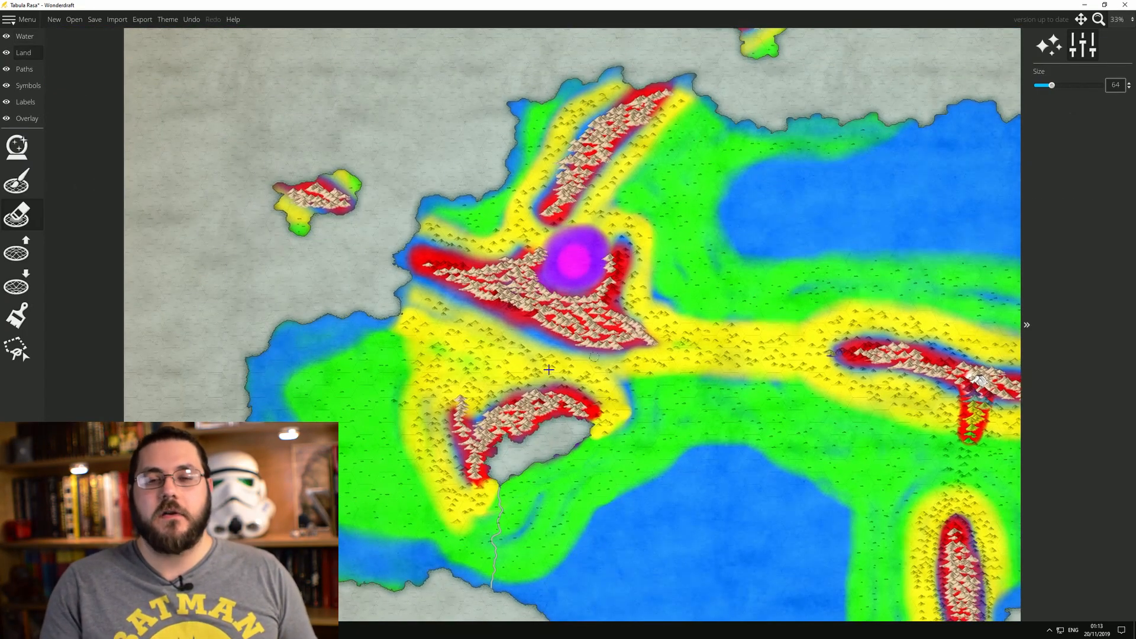
{"action": "left_click", "coordinate": [24, 36]}
{"action": "left_click", "coordinate": [16, 180]}
{"action": "scroll", "coordinate": [534, 314], "scroll_direction": "up", "scroll_amount": 5}
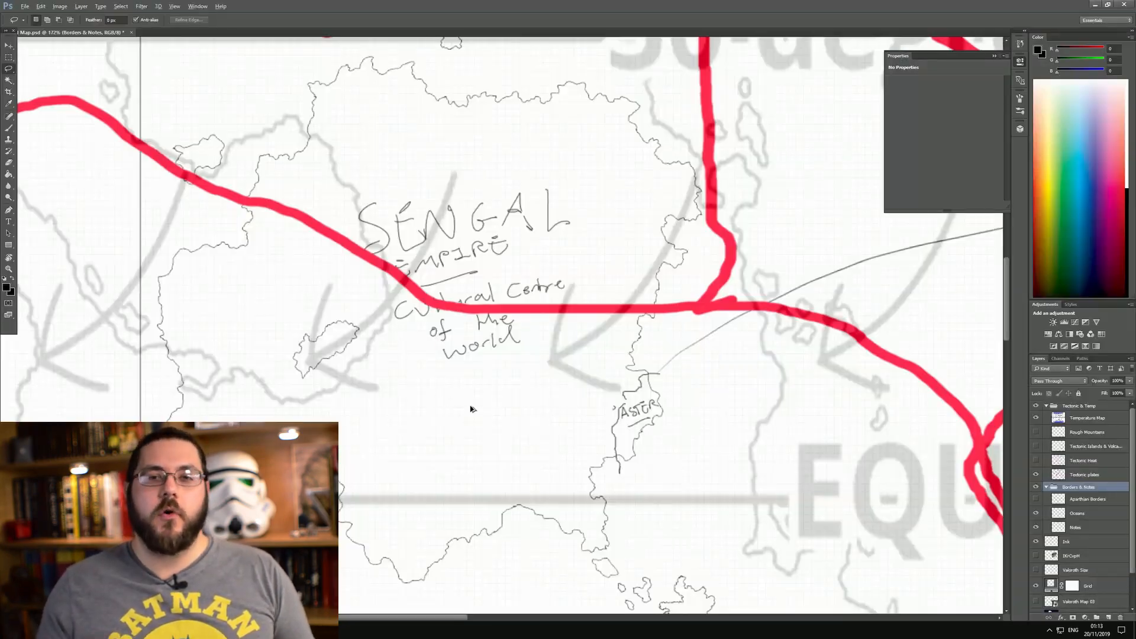
{"action": "scroll", "coordinate": [469, 406], "scroll_direction": "down", "scroll_amount": 3}
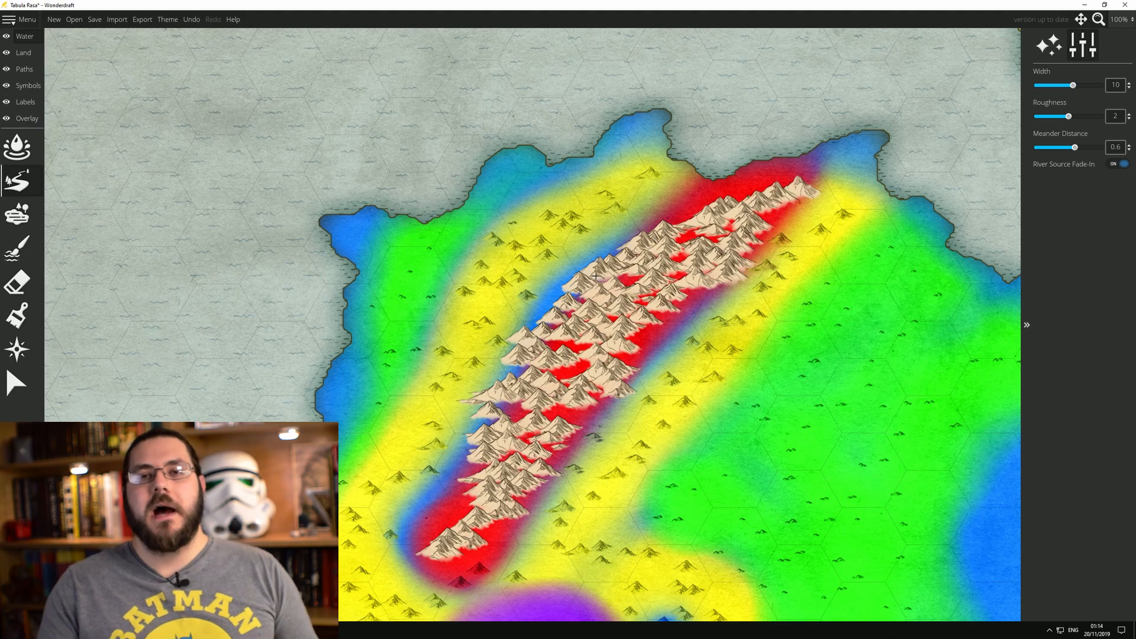
{"action": "mouse_move", "coordinate": [558, 269]}
{"action": "left_mouse_down"}
{"action": "mouse_move", "coordinate": [513, 258]}
{"action": "mouse_move", "coordinate": [466, 188]}
{"action": "left_mouse_up"}
{"action": "left_click_drag", "start_coordinate": [483, 291], "coordinate": [563, 179]}
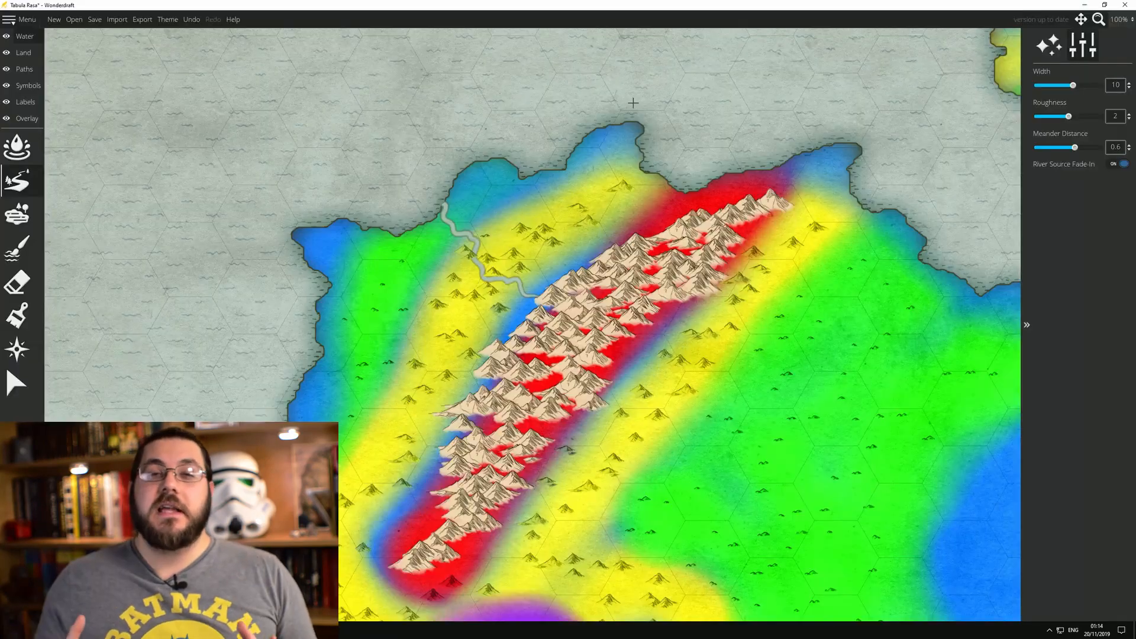
Draw a second river from the northern mountain range to the small inlet further east on the north coast.
{"action": "left_click_drag", "start_coordinate": [851, 191], "coordinate": [671, 212]}
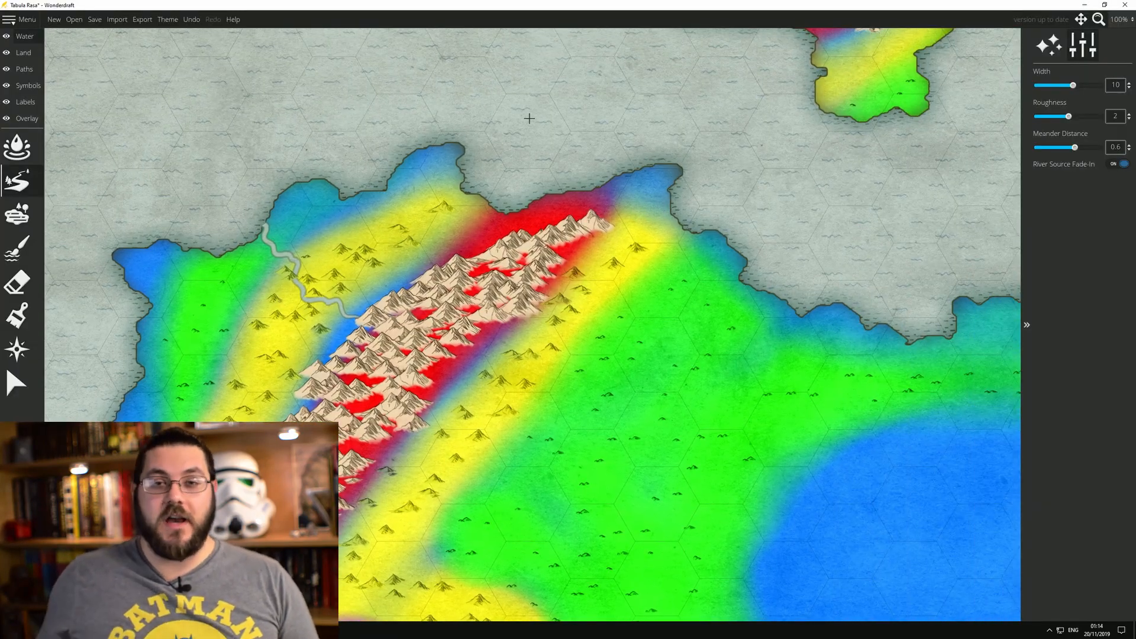
{"action": "left_click_drag", "start_coordinate": [475, 226], "coordinate": [474, 170]}
{"action": "key", "text": "ctrl+z"}
{"action": "mouse_move", "coordinate": [465, 291]}
{"action": "left_mouse_down"}
{"action": "mouse_move", "coordinate": [470, 183]}
{"action": "mouse_move", "coordinate": [484, 178]}
{"action": "left_mouse_up"}
{"action": "mouse_move", "coordinate": [387, 322]}
{"action": "left_mouse_down"}
{"action": "mouse_move", "coordinate": [527, 146]}
{"action": "mouse_move", "coordinate": [512, 277]}
{"action": "left_mouse_up"}
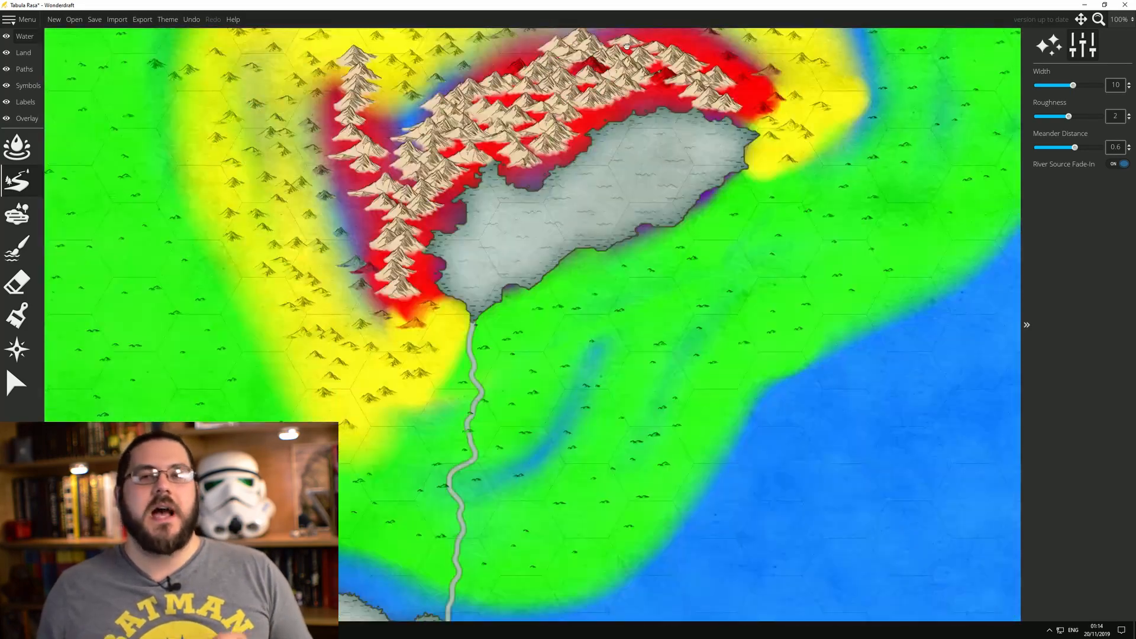
Add a tributary of width 7 from the foothills southwest of the lake into the main southern river.
{"action": "mouse_move", "coordinate": [433, 387]}
{"action": "left_mouse_down"}
{"action": "mouse_move", "coordinate": [431, 341]}
{"action": "mouse_move", "coordinate": [386, 392]}
{"action": "mouse_move", "coordinate": [445, 424]}
{"action": "left_mouse_up"}
{"action": "key", "text": "ctrl+z"}
{"action": "left_click_drag", "start_coordinate": [367, 350], "coordinate": [445, 424]}
{"action": "left_click_drag", "start_coordinate": [508, 408], "coordinate": [492, 366]}
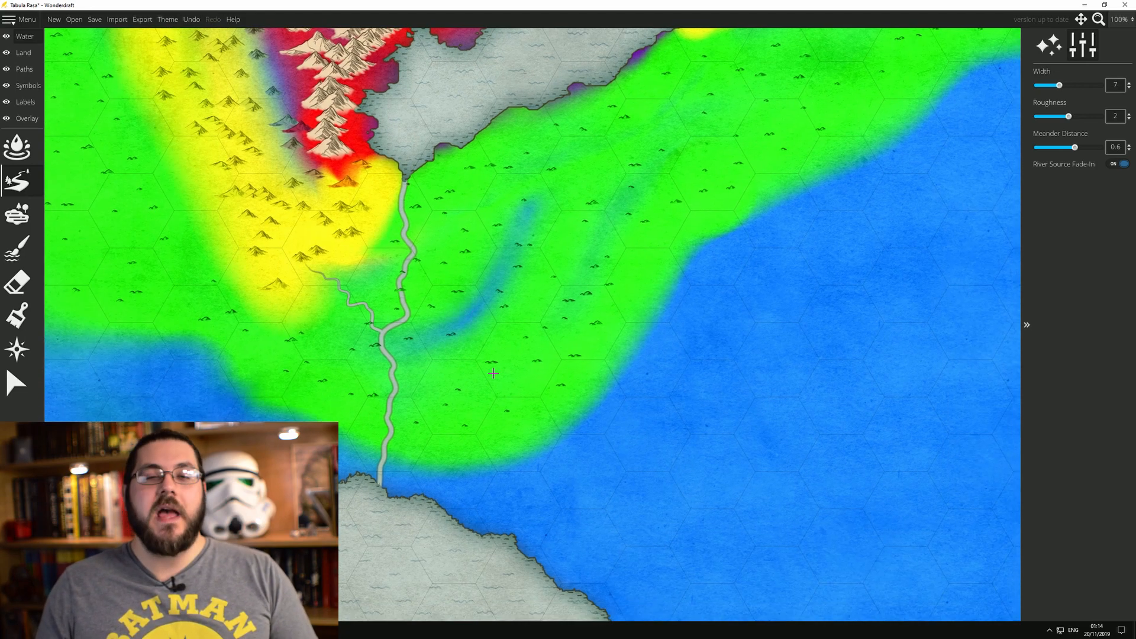
Draw a river from the east flank of the southeastern mountain range to the adjacent bay.
{"action": "left_click_drag", "start_coordinate": [450, 440], "coordinate": [512, 320]}
{"action": "scroll", "coordinate": [428, 293], "scroll_direction": "down", "scroll_amount": 3}
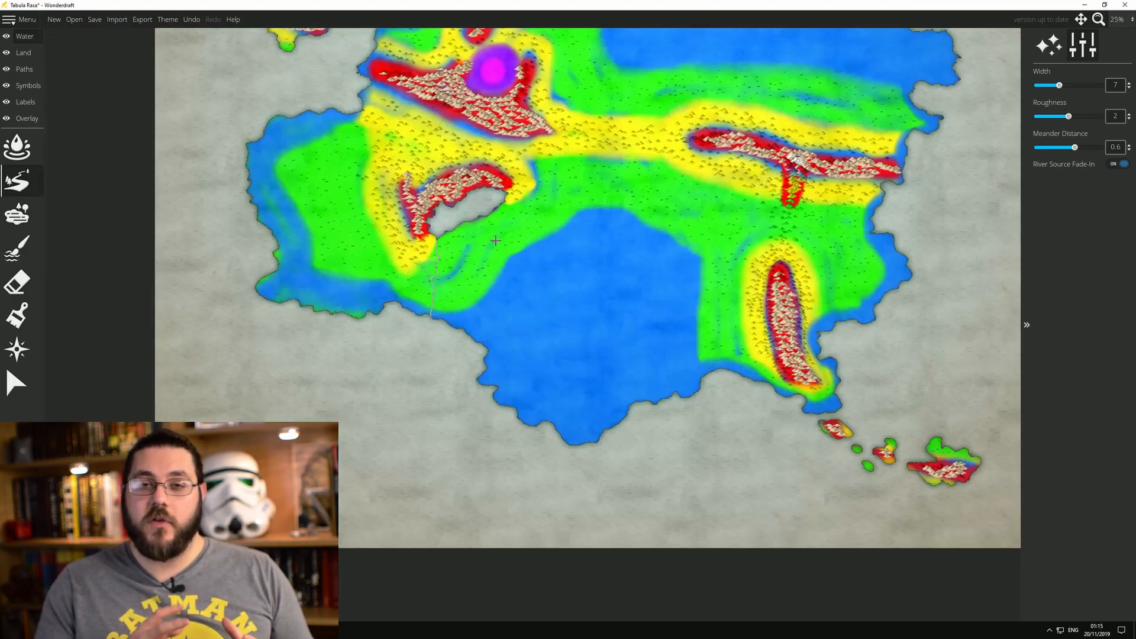
{"action": "left_click_drag", "start_coordinate": [438, 292], "coordinate": [320, 416]}
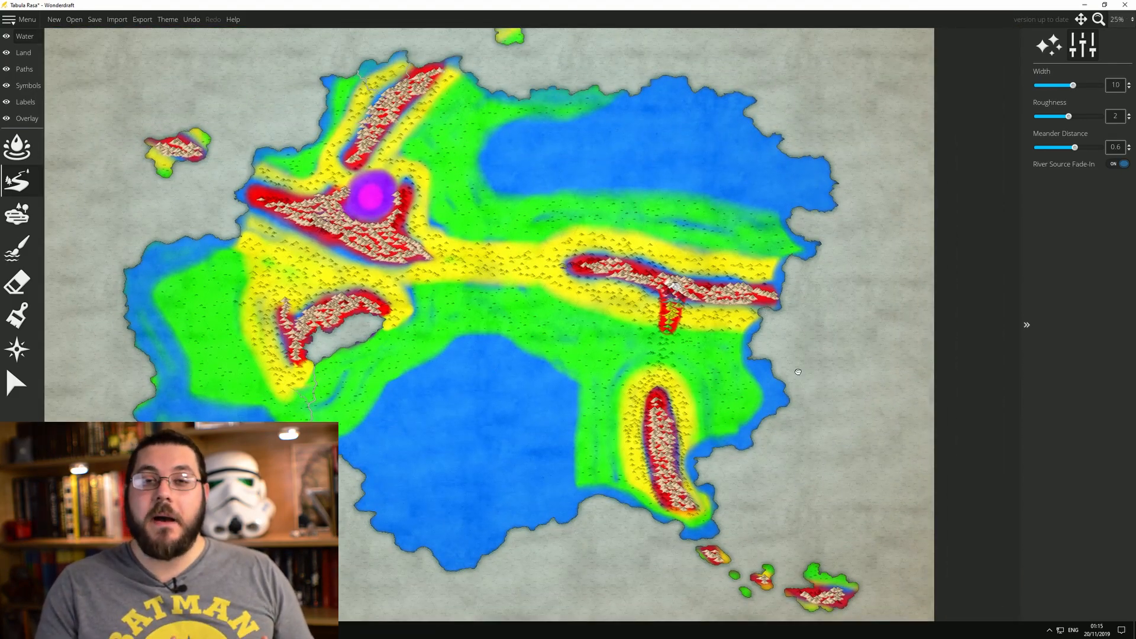
{"action": "scroll", "coordinate": [825, 416], "scroll_direction": "up", "scroll_amount": 5}
{"action": "mouse_move", "coordinate": [382, 177]}
{"action": "left_mouse_down"}
{"action": "mouse_move", "coordinate": [521, 272]}
{"action": "mouse_move", "coordinate": [472, 232]}
{"action": "mouse_move", "coordinate": [451, 278]}
{"action": "mouse_move", "coordinate": [439, 237]}
{"action": "mouse_move", "coordinate": [465, 232]}
{"action": "mouse_move", "coordinate": [593, 305]}
{"action": "left_mouse_up"}
{"action": "key", "text": "ctrl+z"}
{"action": "mouse_move", "coordinate": [384, 151]}
{"action": "left_mouse_down"}
{"action": "mouse_move", "coordinate": [545, 254]}
{"action": "mouse_move", "coordinate": [763, 329]}
{"action": "mouse_move", "coordinate": [827, 417]}
{"action": "left_mouse_up"}
{"action": "left_click_drag", "start_coordinate": [476, 111], "coordinate": [616, 229]}
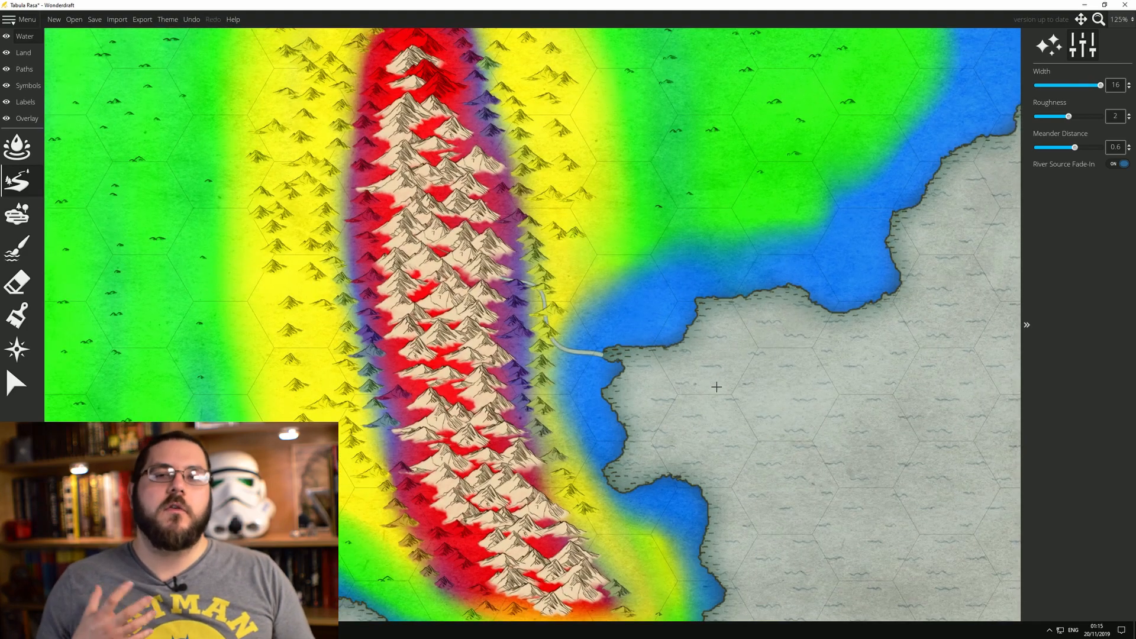
Examine the southern end of the southeastern range and the eastern coast for suitable river locations.
{"action": "left_click_drag", "start_coordinate": [712, 381], "coordinate": [539, 78]}
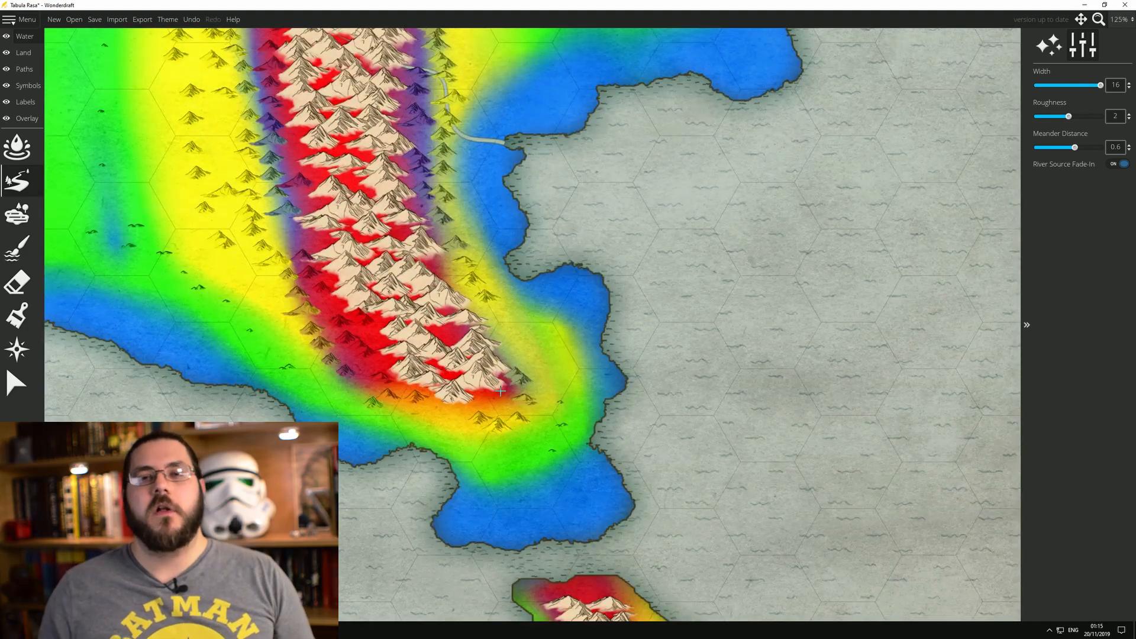
{"action": "left_click_drag", "start_coordinate": [320, 47], "coordinate": [421, 234]}
{"action": "left_click_drag", "start_coordinate": [582, 320], "coordinate": [426, 491]}
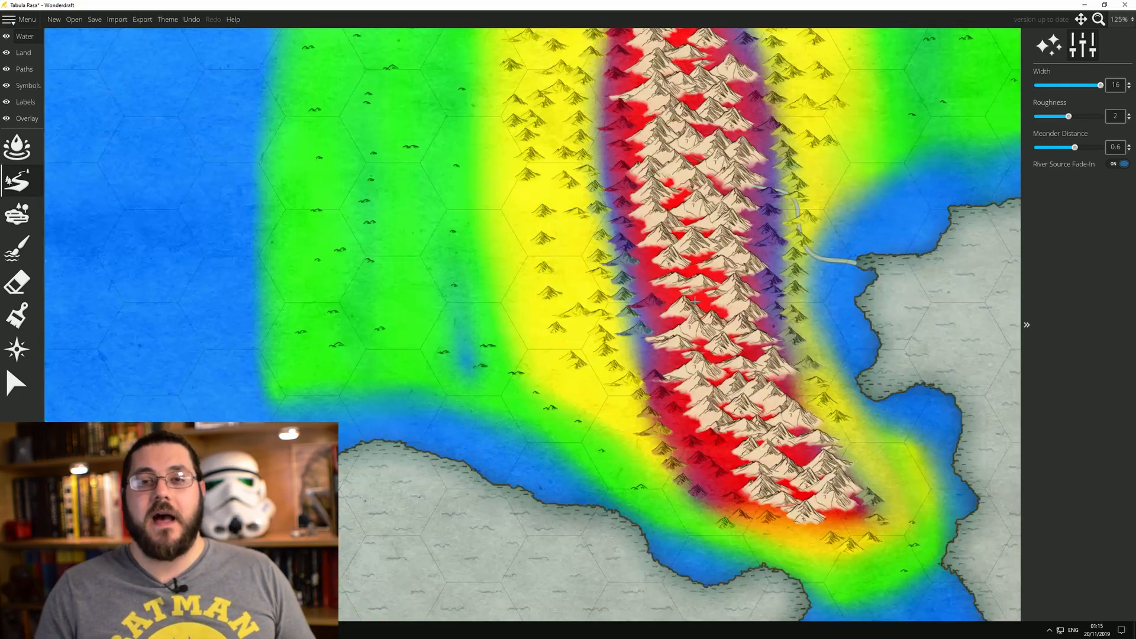
{"action": "left_click_drag", "start_coordinate": [220, 423], "coordinate": [130, 298]}
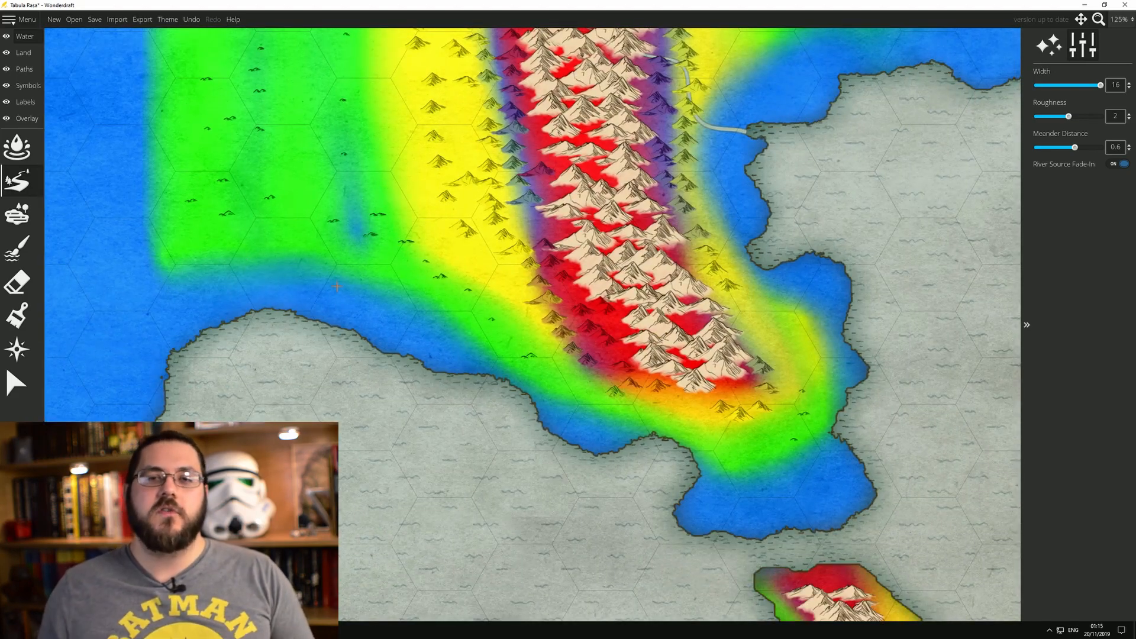
{"action": "scroll", "coordinate": [482, 355], "scroll_direction": "down", "scroll_amount": 5}
{"action": "left_click_drag", "start_coordinate": [578, 164], "coordinate": [527, 349]}
{"action": "scroll", "coordinate": [560, 300], "scroll_direction": "up", "scroll_amount": 5}
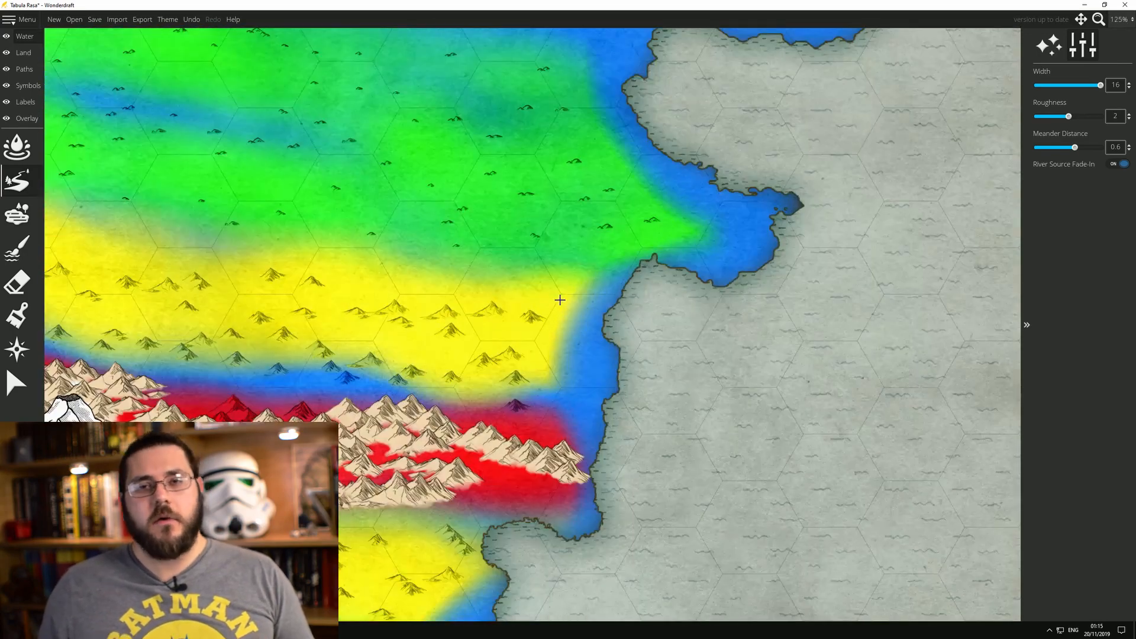
{"action": "left_click_drag", "start_coordinate": [229, 347], "coordinate": [641, 139]}
{"action": "left_click_drag", "start_coordinate": [595, 228], "coordinate": [526, 171]}
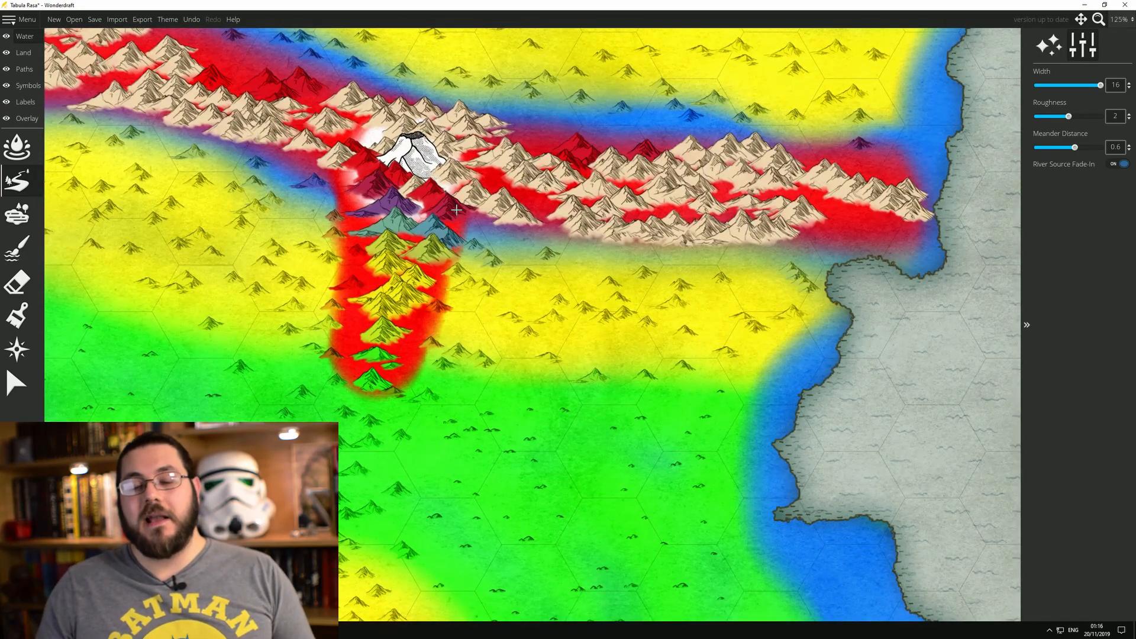
Draw a river of width 10 and roughness 1 from the foothills southeast of the white volcano to the eastern coast.
{"action": "mouse_move", "coordinate": [424, 217]}
{"action": "left_mouse_down"}
{"action": "mouse_move", "coordinate": [504, 268]}
{"action": "mouse_move", "coordinate": [524, 374]}
{"action": "mouse_move", "coordinate": [755, 409]}
{"action": "mouse_move", "coordinate": [788, 445]}
{"action": "left_mouse_up"}
{"action": "scroll", "coordinate": [468, 244], "scroll_direction": "down", "scroll_amount": 6}
{"action": "scroll", "coordinate": [669, 295], "scroll_direction": "down", "scroll_amount": 5}
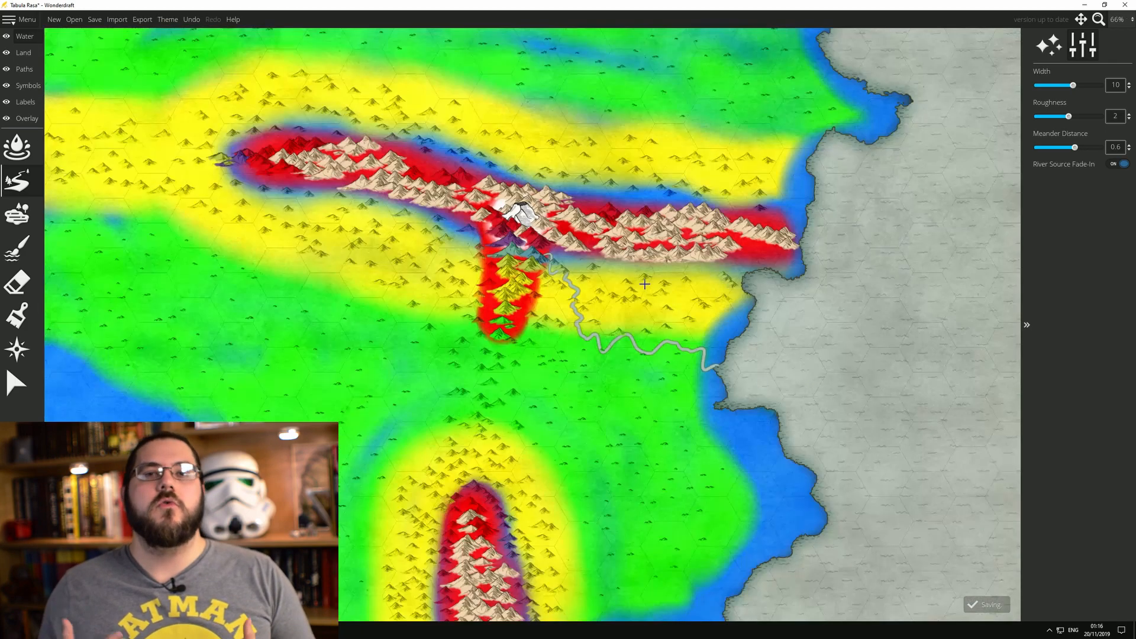
{"action": "scroll", "coordinate": [349, 183], "scroll_direction": "up", "scroll_amount": 4}
{"action": "key", "text": "ctrl+z"}
{"action": "left_click_drag", "start_coordinate": [1058, 116], "coordinate": [1036, 116]}
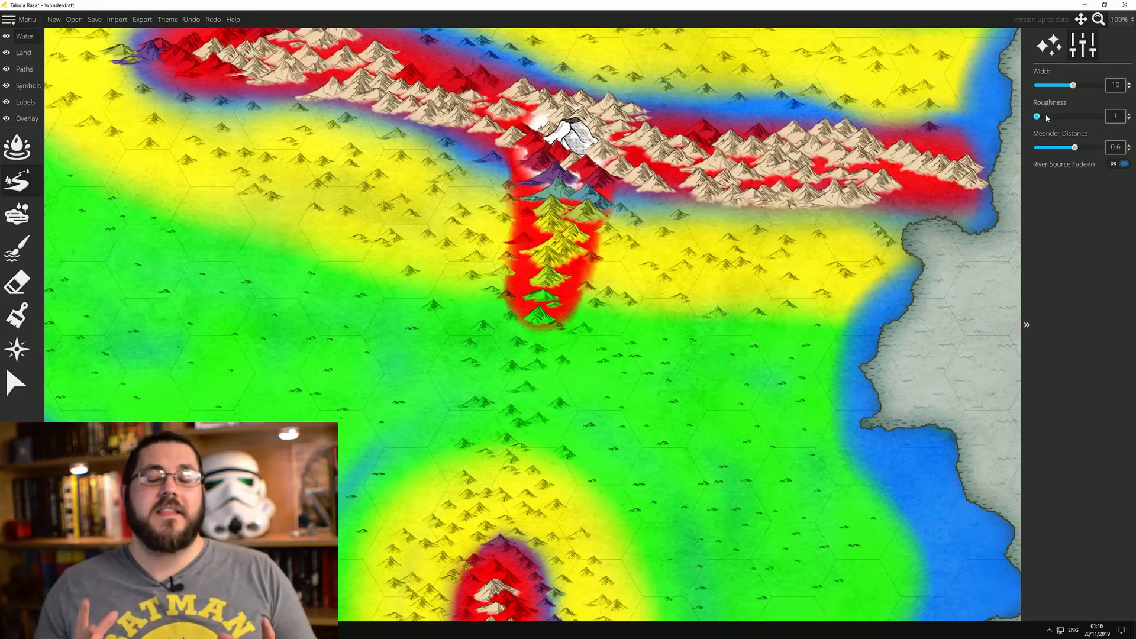
{"action": "mouse_move", "coordinate": [619, 208]}
{"action": "left_mouse_down"}
{"action": "mouse_move", "coordinate": [666, 288]}
{"action": "mouse_move", "coordinate": [776, 340]}
{"action": "mouse_move", "coordinate": [889, 367]}
{"action": "left_mouse_up"}
Add a tributary of width 8 from the mountains east of the volcano into the new river.
{"action": "left_click_drag", "start_coordinate": [478, 215], "coordinate": [331, 281]}
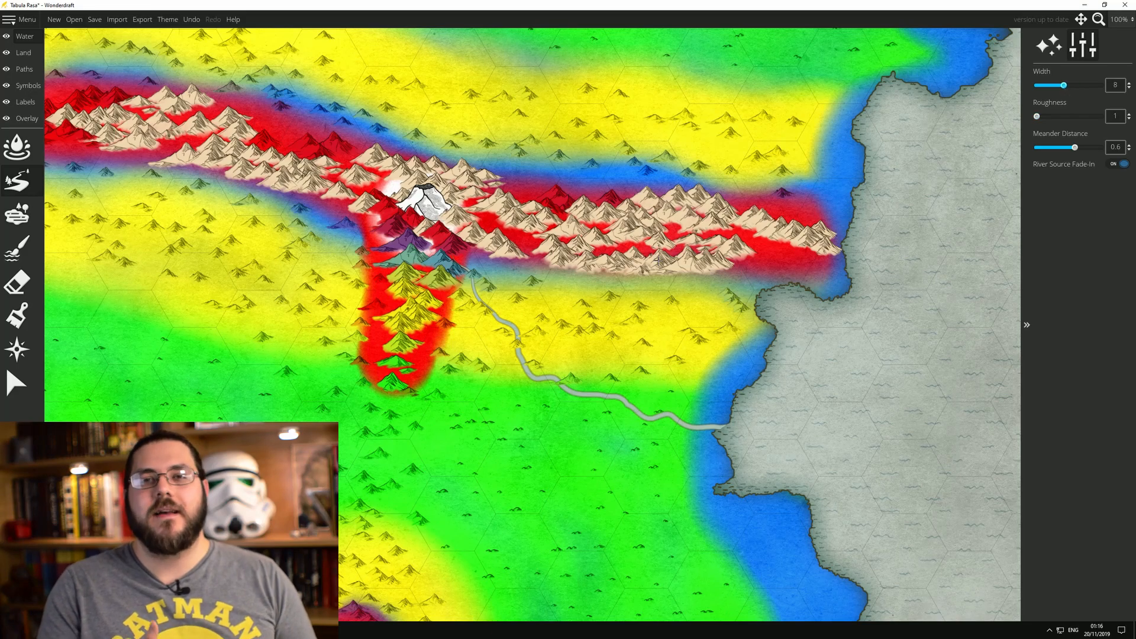
{"action": "left_click_drag", "start_coordinate": [556, 298], "coordinate": [517, 333]}
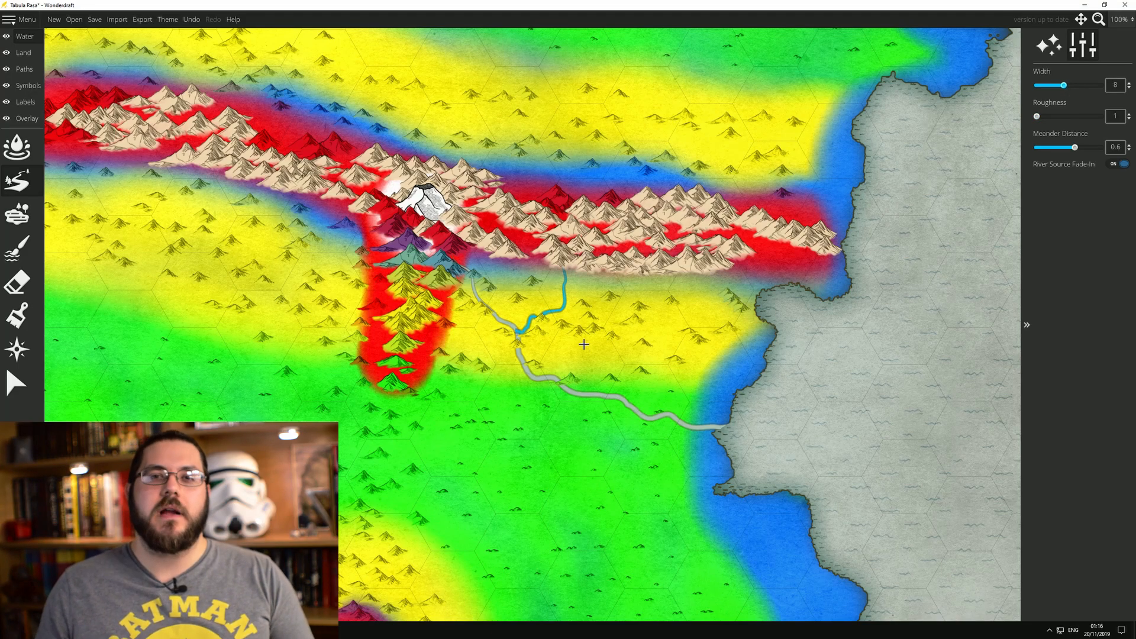
{"action": "mouse_move", "coordinate": [633, 365]}
{"action": "left_mouse_down"}
{"action": "mouse_move", "coordinate": [620, 396]}
{"action": "mouse_move", "coordinate": [588, 365]}
{"action": "mouse_move", "coordinate": [600, 329]}
{"action": "left_mouse_up"}
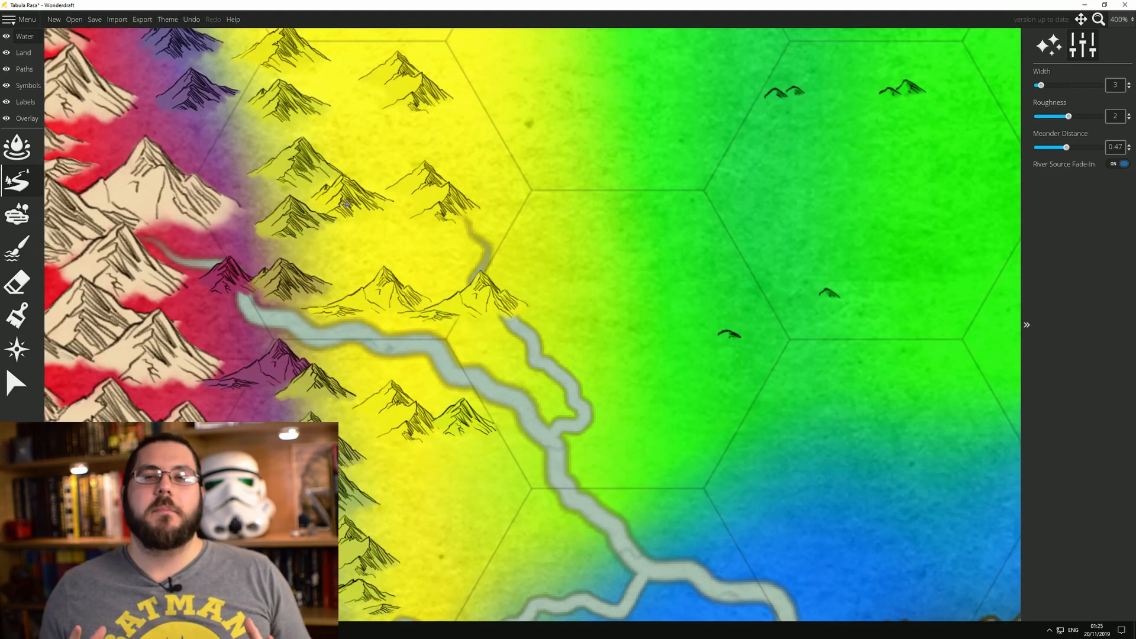
Add small foothill streams to the southeastern range's river, one at width 3 and another at width 4.
{"action": "mouse_move", "coordinate": [357, 215]}
{"action": "left_mouse_down"}
{"action": "mouse_move", "coordinate": [430, 243]}
{"action": "mouse_move", "coordinate": [486, 306]}
{"action": "left_mouse_up"}
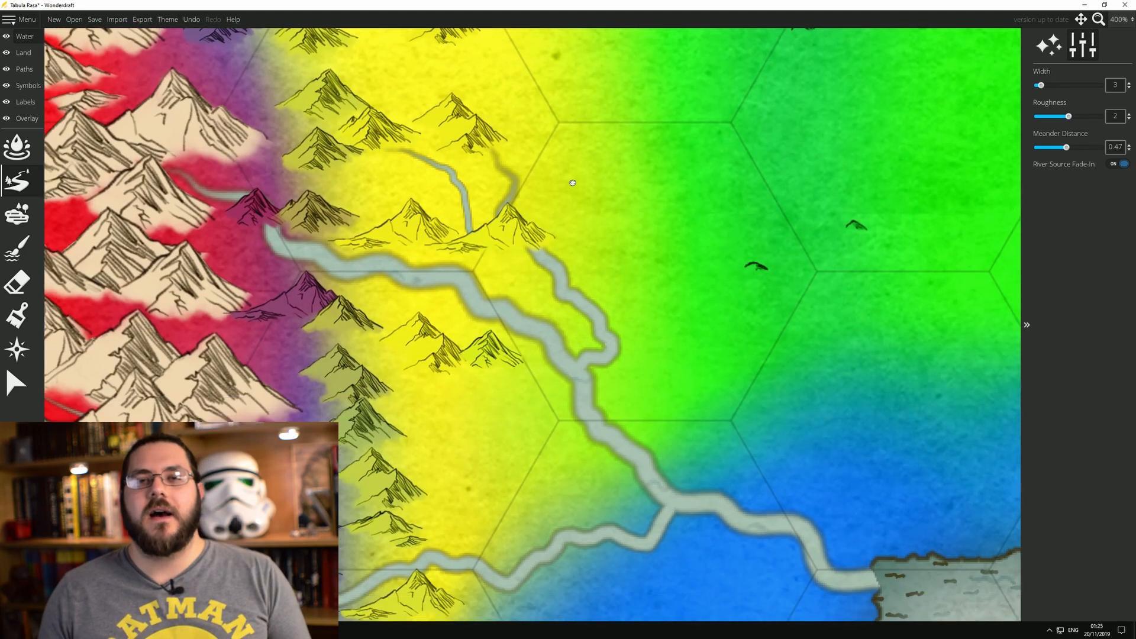
{"action": "key", "text": "bracketright"}
{"action": "key", "text": "bracketright"}
{"action": "key", "text": "bracketright"}
{"action": "key", "text": "bracketright"}
{"action": "key", "text": "bracketright"}
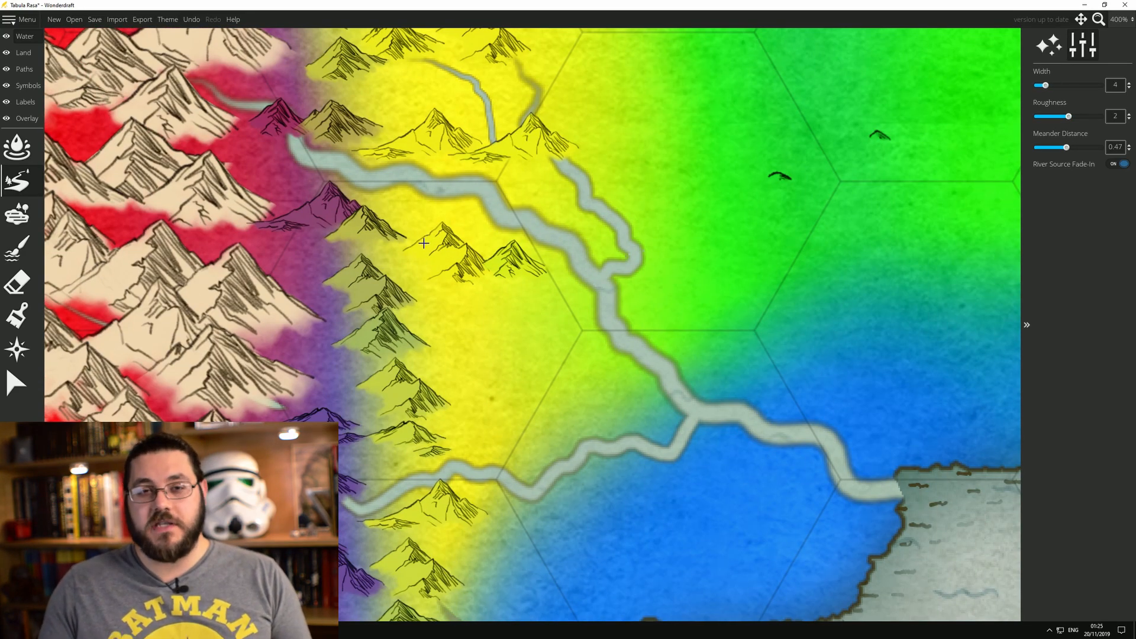
{"action": "mouse_move", "coordinate": [357, 272]}
{"action": "left_mouse_down"}
{"action": "mouse_move", "coordinate": [473, 274]}
{"action": "mouse_move", "coordinate": [446, 300]}
{"action": "mouse_move", "coordinate": [528, 325]}
{"action": "mouse_move", "coordinate": [561, 247]}
{"action": "left_mouse_up"}
Draw a small width 4 stream from the foothills into the volcano river, between its two existing northern tributaries.
{"action": "scroll", "coordinate": [692, 372], "scroll_direction": "down", "scroll_amount": 10}
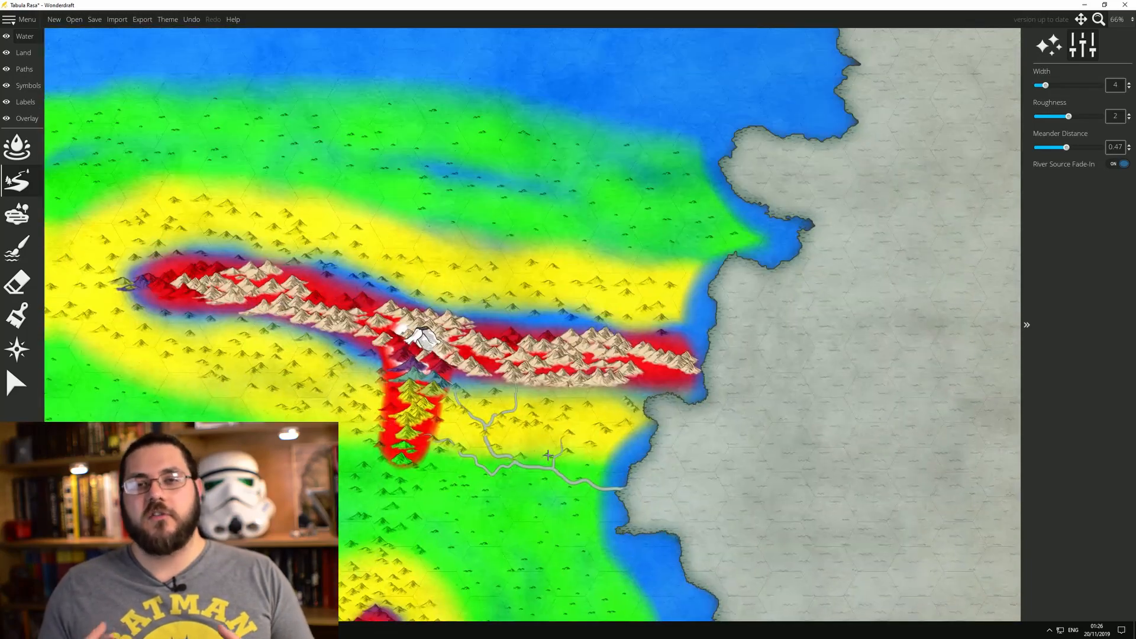
{"action": "scroll", "coordinate": [574, 481], "scroll_direction": "up", "scroll_amount": 5}
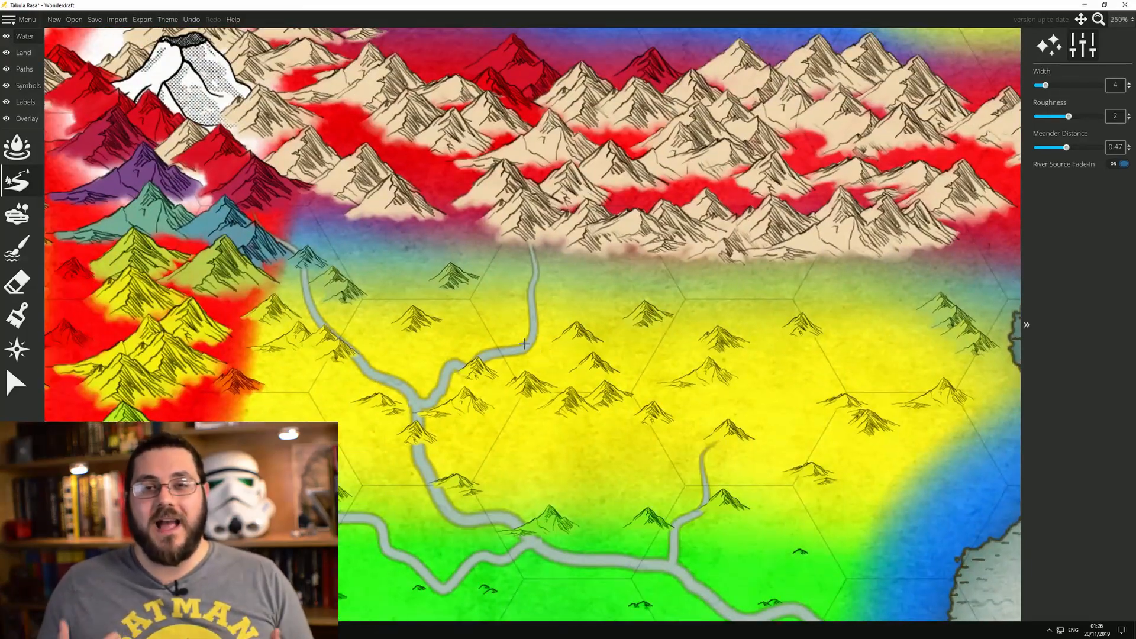
{"action": "scroll", "coordinate": [358, 241], "scroll_direction": "up", "scroll_amount": 3}
{"action": "scroll", "coordinate": [585, 389], "scroll_direction": "up", "scroll_amount": 2}
{"action": "mouse_move", "coordinate": [487, 474]}
{"action": "left_mouse_down"}
{"action": "mouse_move", "coordinate": [584, 388]}
{"action": "mouse_move", "coordinate": [617, 207]}
{"action": "left_mouse_up"}
{"action": "left_click", "coordinate": [562, 249]}
{"action": "left_click", "coordinate": [570, 332]}
{"action": "mouse_move", "coordinate": [521, 326]}
{"action": "left_mouse_down"}
{"action": "mouse_move", "coordinate": [477, 405]}
{"action": "mouse_move", "coordinate": [490, 414]}
{"action": "left_mouse_up"}
{"action": "scroll", "coordinate": [705, 283], "scroll_direction": "down", "scroll_amount": 6}
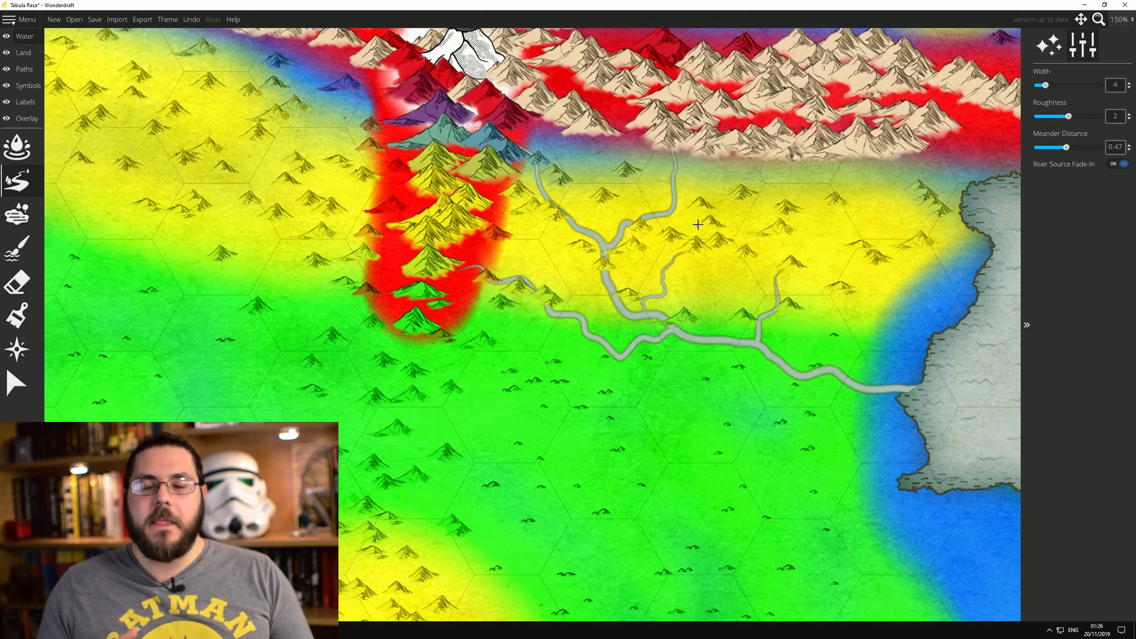
Add a short width 2 branch from the northeast to the volcano river's easternmost small tributary.
{"action": "scroll", "coordinate": [815, 278], "scroll_direction": "up", "scroll_amount": 7}
{"action": "mouse_move", "coordinate": [784, 274]}
{"action": "left_mouse_down"}
{"action": "mouse_move", "coordinate": [702, 341]}
{"action": "mouse_move", "coordinate": [724, 305]}
{"action": "mouse_move", "coordinate": [630, 369]}
{"action": "left_mouse_up"}
{"action": "key", "text": "bracketleft"}
{"action": "key", "text": "bracketleft"}
{"action": "scroll", "coordinate": [599, 246], "scroll_direction": "down", "scroll_amount": 1}
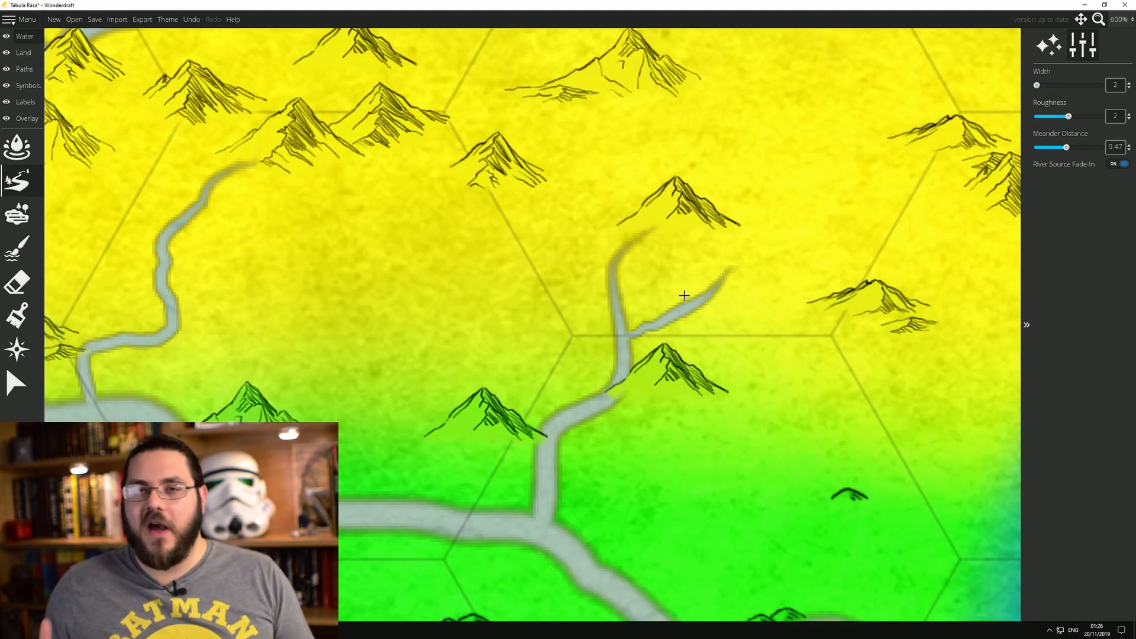
{"action": "key", "text": "ctrl+z"}
{"action": "mouse_move", "coordinate": [727, 279]}
{"action": "left_mouse_down"}
{"action": "mouse_move", "coordinate": [686, 326]}
{"action": "mouse_move", "coordinate": [628, 357]}
{"action": "left_mouse_up"}
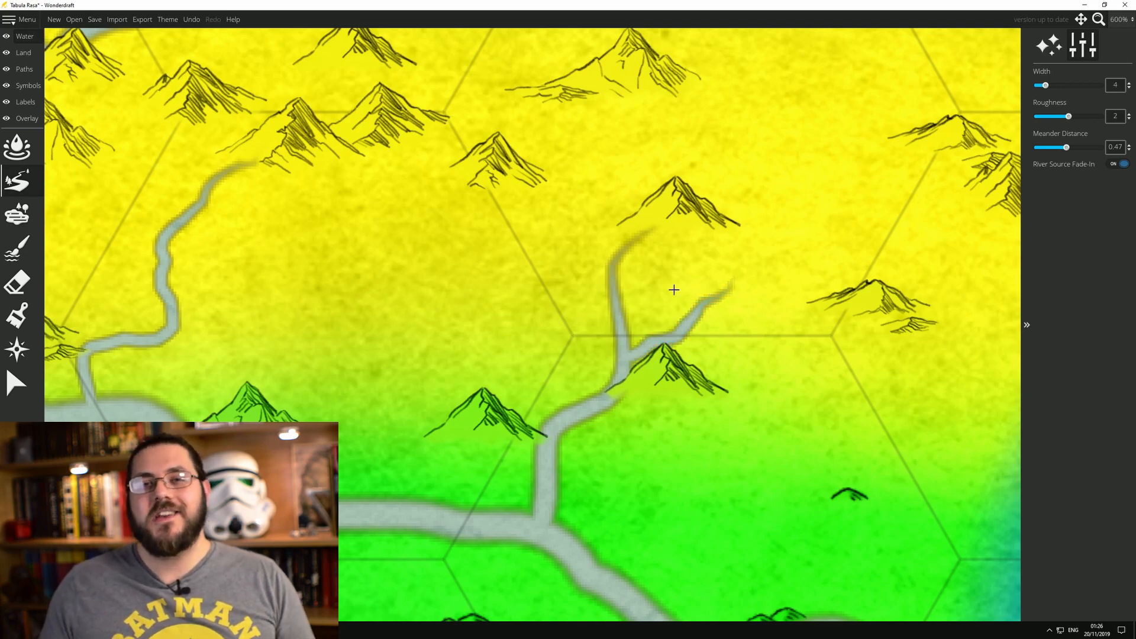
Draw a stream from the foothills southwest of the lake into the main southern river's western tributary.
{"action": "scroll", "coordinate": [479, 271], "scroll_direction": "down", "scroll_amount": 10}
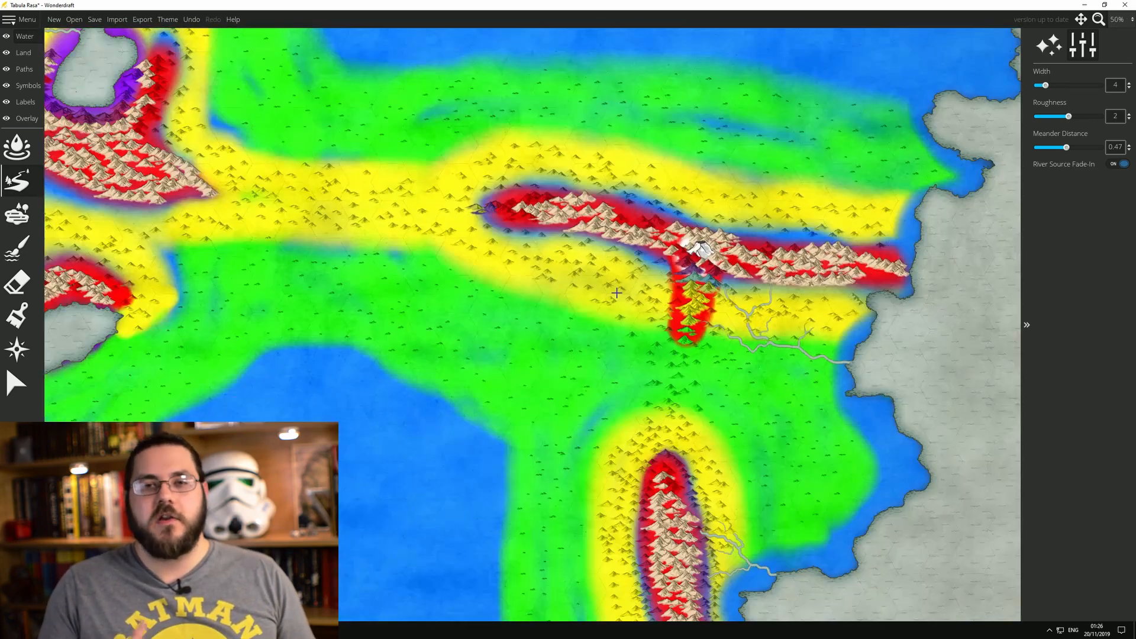
{"action": "scroll", "coordinate": [308, 262], "scroll_direction": "up", "scroll_amount": 10}
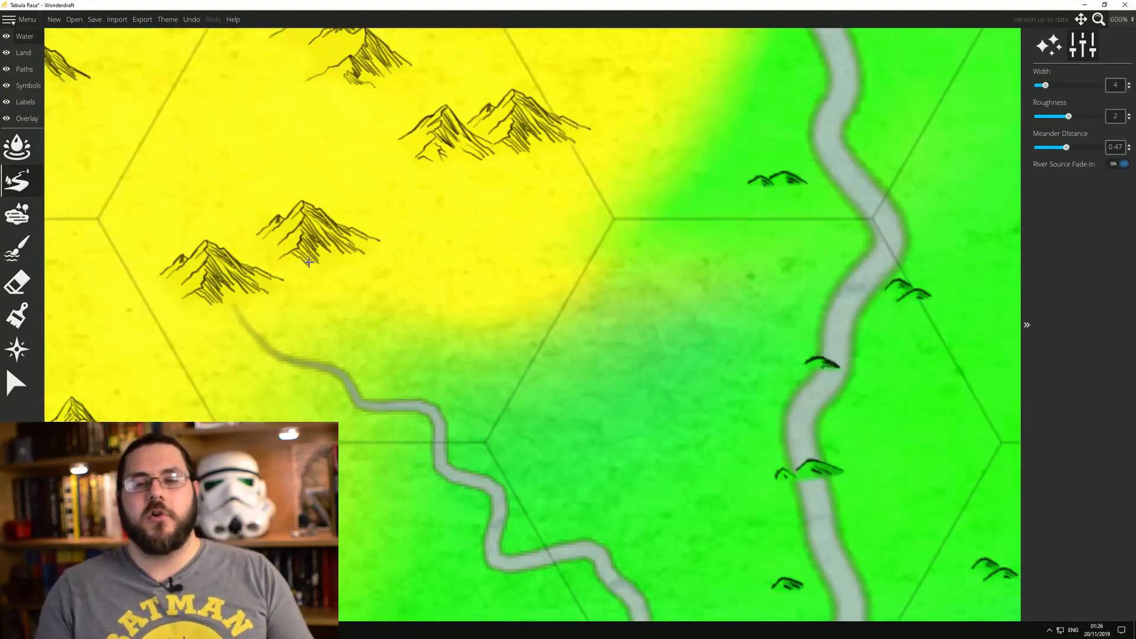
{"action": "mouse_move", "coordinate": [440, 164]}
{"action": "left_mouse_down"}
{"action": "mouse_move", "coordinate": [479, 348]}
{"action": "mouse_move", "coordinate": [477, 412]}
{"action": "mouse_move", "coordinate": [448, 440]}
{"action": "left_mouse_up"}
Add a width 2 branch from the foothill peak northwest of the new stream into its upper course.
{"action": "scroll", "coordinate": [497, 304], "scroll_direction": "down", "scroll_amount": 5}
{"action": "scroll", "coordinate": [400, 311], "scroll_direction": "up", "scroll_amount": 5}
{"action": "mouse_move", "coordinate": [307, 167]}
{"action": "left_mouse_down"}
{"action": "mouse_move", "coordinate": [311, 248]}
{"action": "mouse_move", "coordinate": [331, 239]}
{"action": "mouse_move", "coordinate": [386, 322]}
{"action": "mouse_move", "coordinate": [422, 328]}
{"action": "mouse_move", "coordinate": [393, 285]}
{"action": "mouse_move", "coordinate": [449, 326]}
{"action": "left_mouse_up"}
{"action": "key", "text": "ctrl+z"}
{"action": "mouse_move", "coordinate": [341, 168]}
{"action": "left_mouse_down"}
{"action": "mouse_move", "coordinate": [299, 220]}
{"action": "mouse_move", "coordinate": [425, 317]}
{"action": "mouse_move", "coordinate": [446, 319]}
{"action": "mouse_move", "coordinate": [448, 357]}
{"action": "left_mouse_up"}
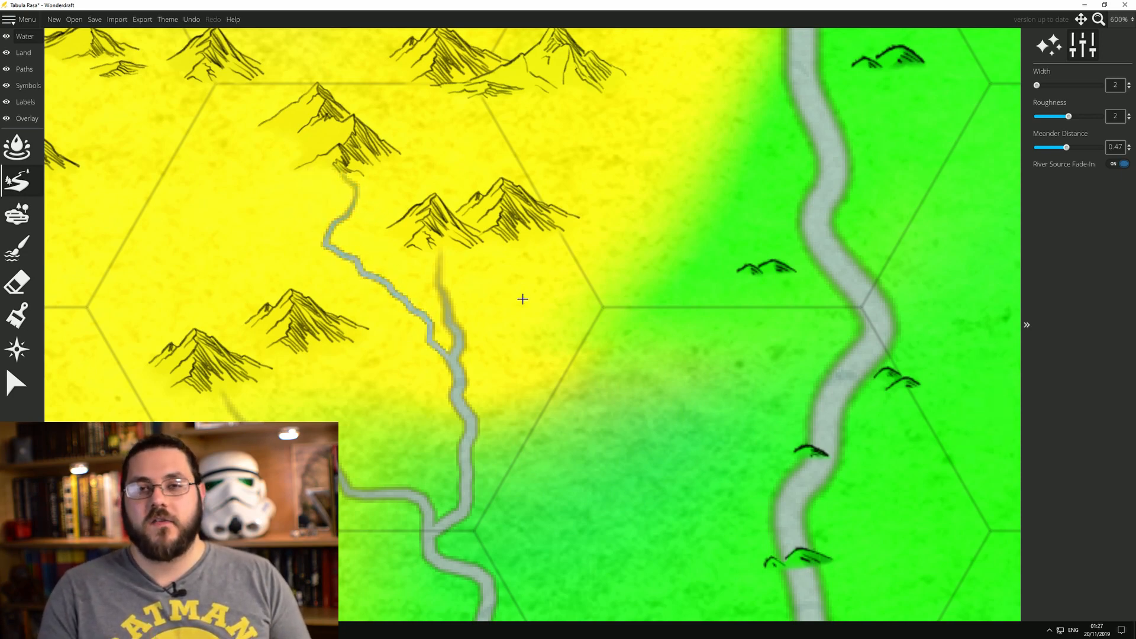
{"action": "scroll", "coordinate": [521, 300], "scroll_direction": "down", "scroll_amount": 8}
{"action": "left_click_drag", "start_coordinate": [578, 425], "coordinate": [442, 488]}
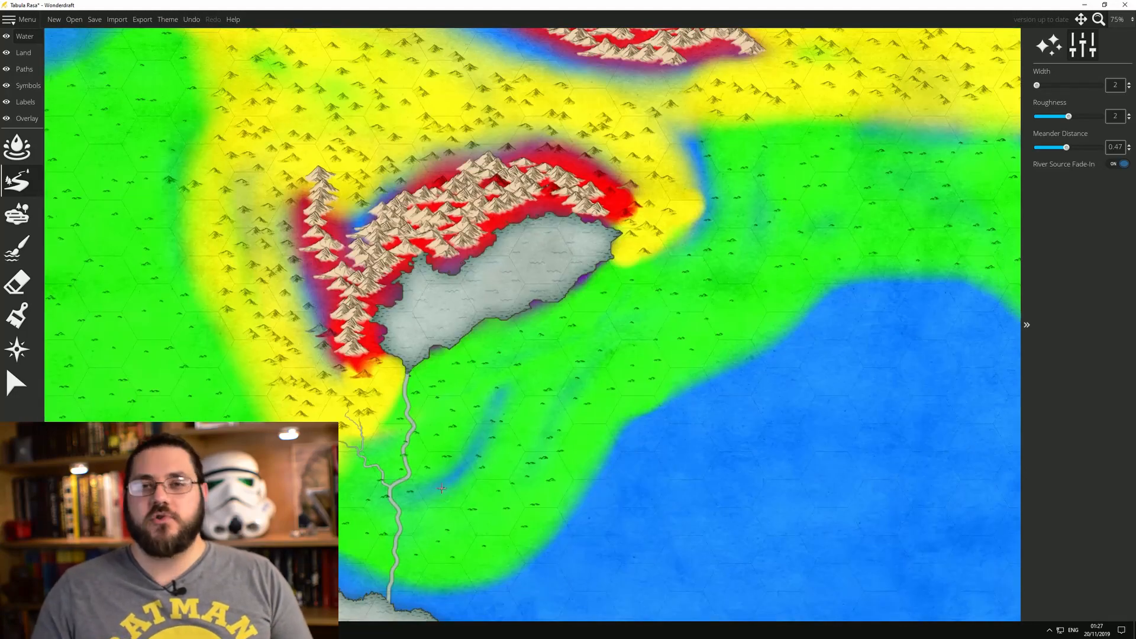
{"action": "left_click_drag", "start_coordinate": [449, 334], "coordinate": [485, 446]}
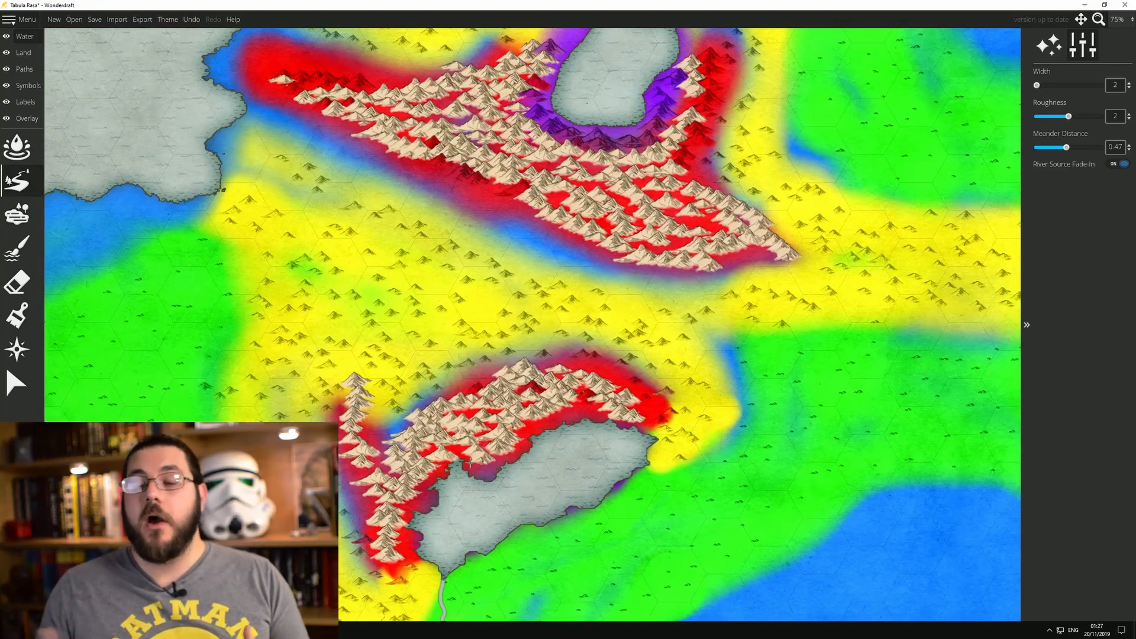
Examine the continent's finished rivers, lakes and tributaries, checking how they run from the mountains to the coasts.
{"action": "left_click_drag", "start_coordinate": [453, 254], "coordinate": [543, 395]}
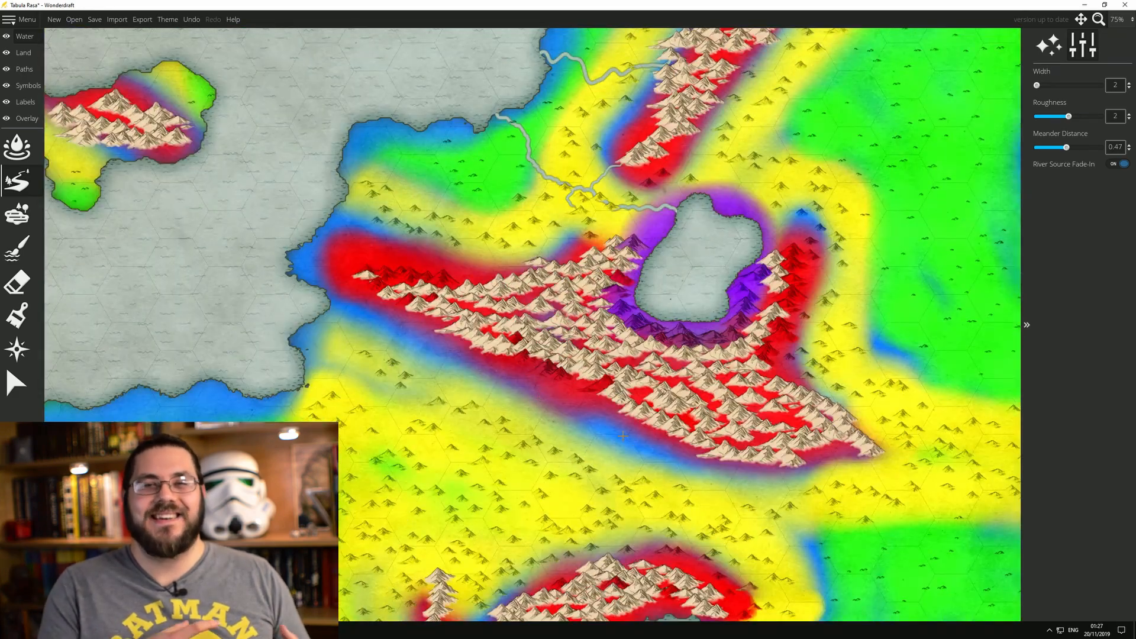
{"action": "scroll", "coordinate": [608, 426], "scroll_direction": "down", "scroll_amount": 4}
{"action": "scroll", "coordinate": [481, 385], "scroll_direction": "up", "scroll_amount": 2}
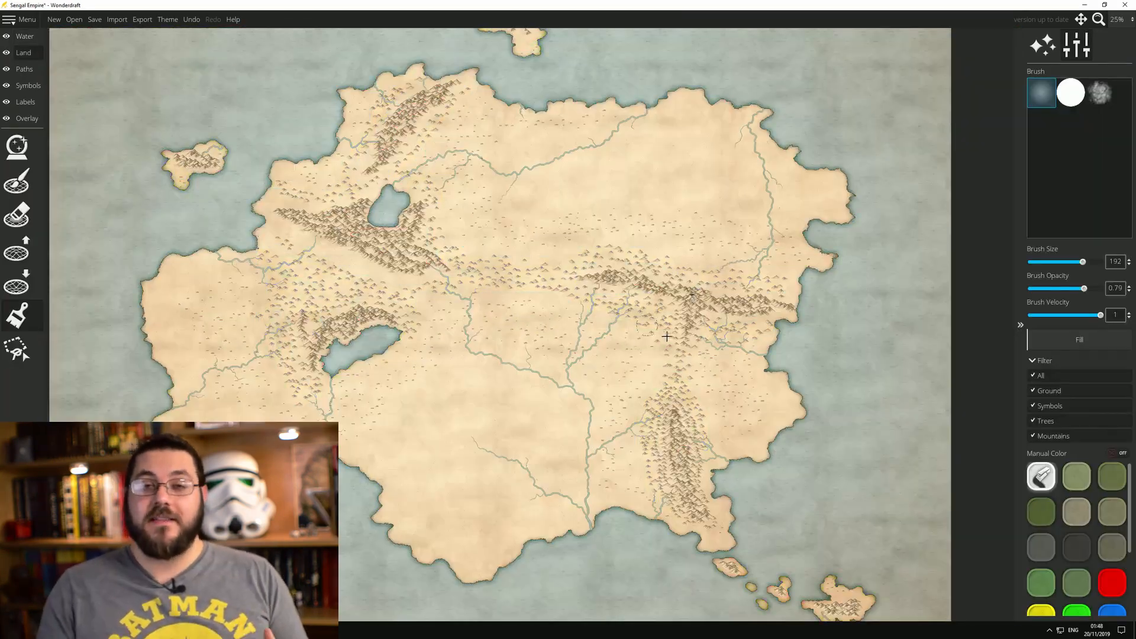
{"action": "scroll", "coordinate": [666, 336], "scroll_direction": "down", "scroll_amount": 2}
{"action": "scroll", "coordinate": [681, 328], "scroll_direction": "up", "scroll_amount": 5}
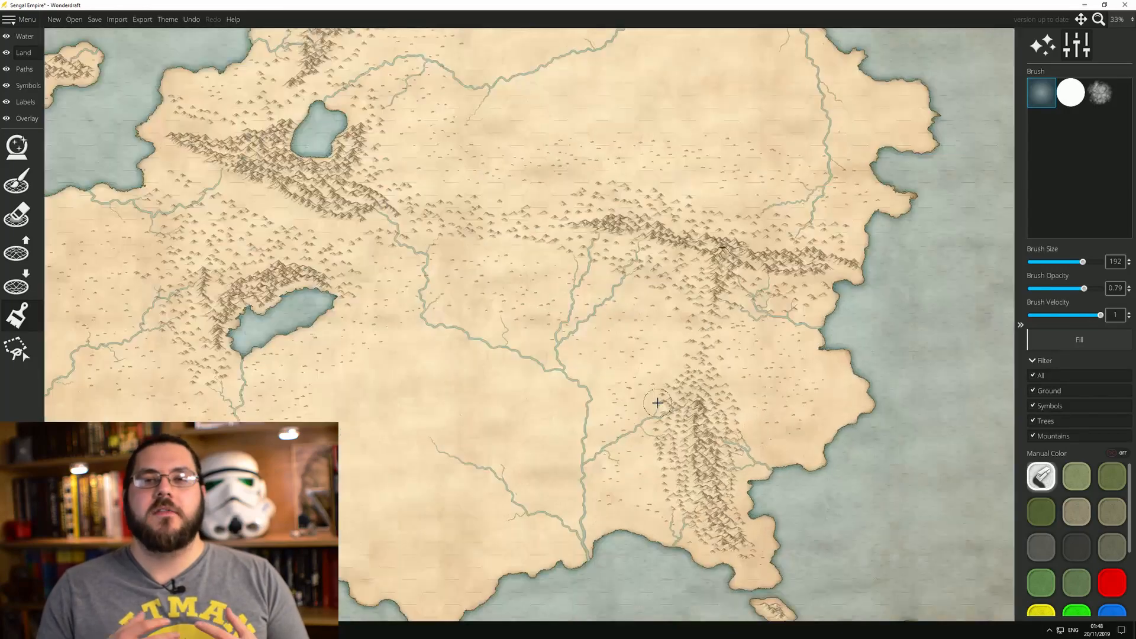
{"action": "scroll", "coordinate": [699, 319], "scroll_direction": "down", "scroll_amount": 3}
{"action": "scroll", "coordinate": [701, 344], "scroll_direction": "up", "scroll_amount": 2}
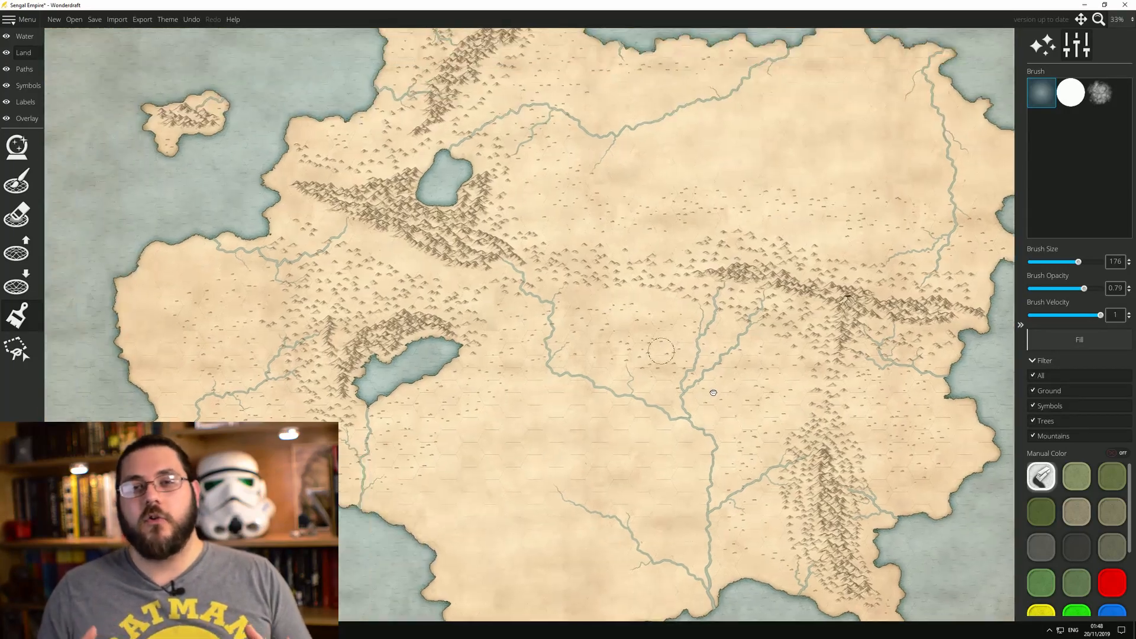
{"action": "left_click_drag", "start_coordinate": [702, 368], "coordinate": [510, 249]}
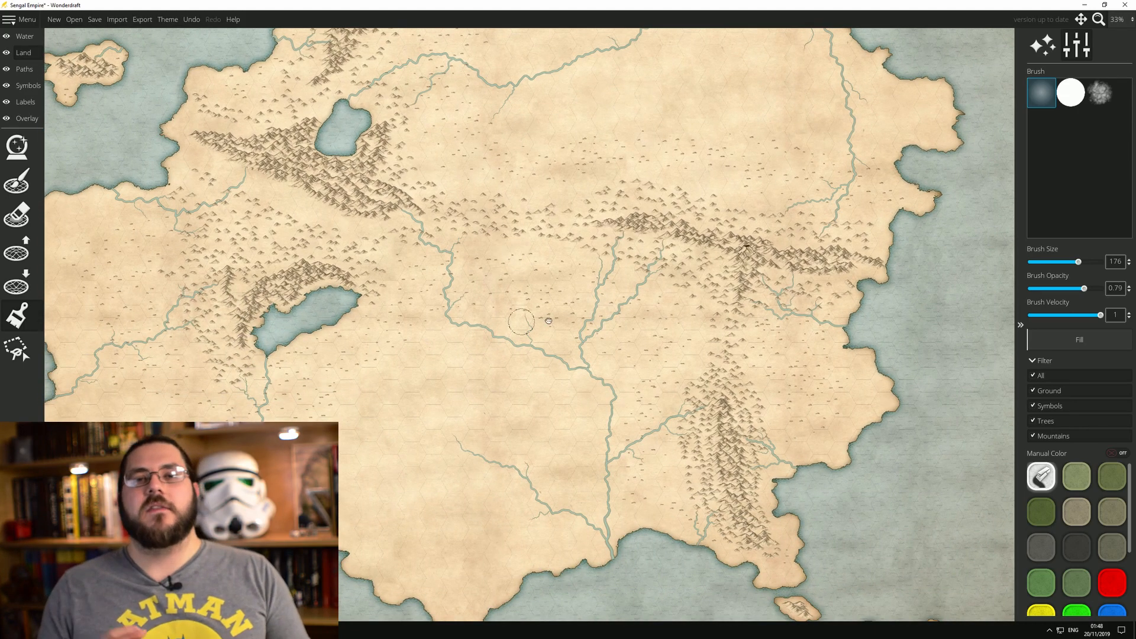
{"action": "left_click_drag", "start_coordinate": [497, 323], "coordinate": [664, 348]}
{"action": "scroll", "coordinate": [414, 358], "scroll_direction": "up", "scroll_amount": 2}
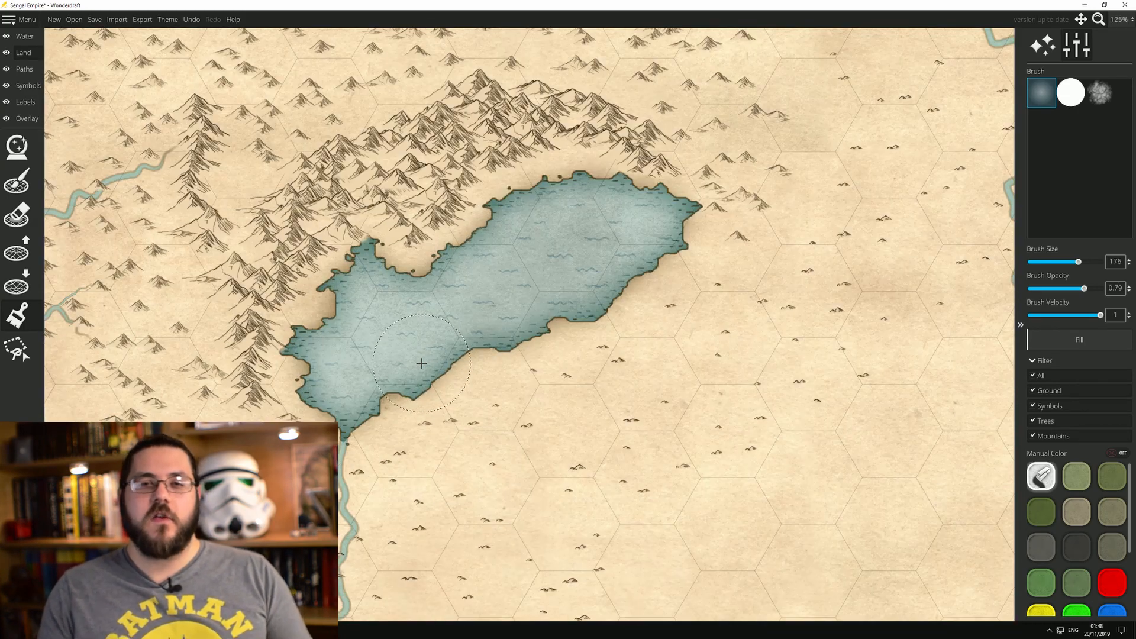
{"action": "scroll", "coordinate": [429, 407], "scroll_direction": "down", "scroll_amount": 3}
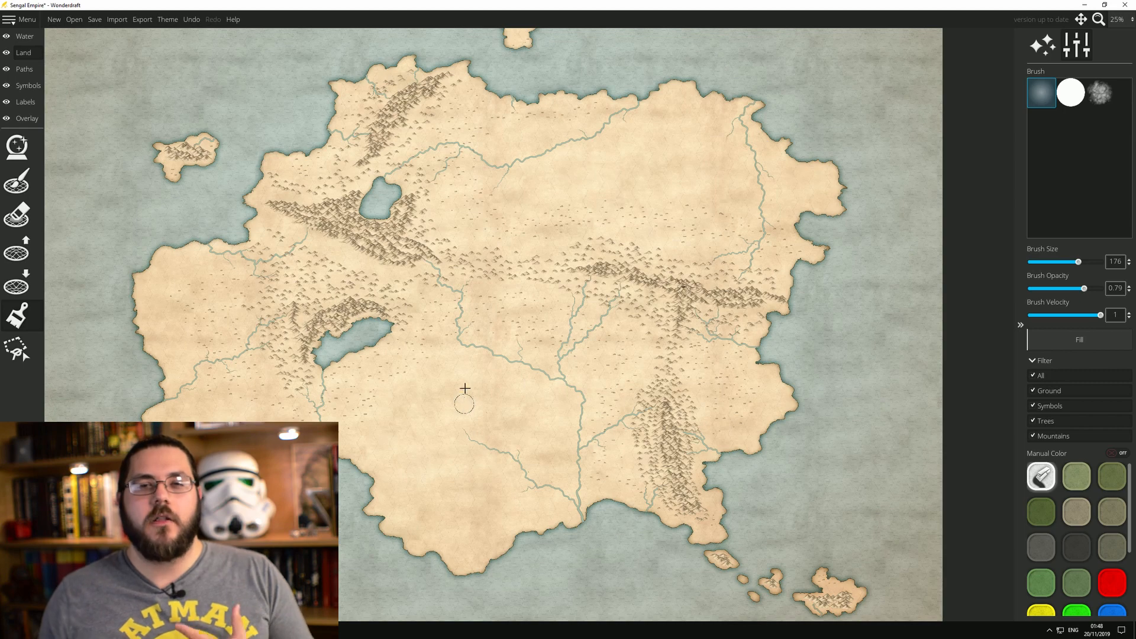
{"action": "scroll", "coordinate": [562, 374], "scroll_direction": "up", "scroll_amount": 3}
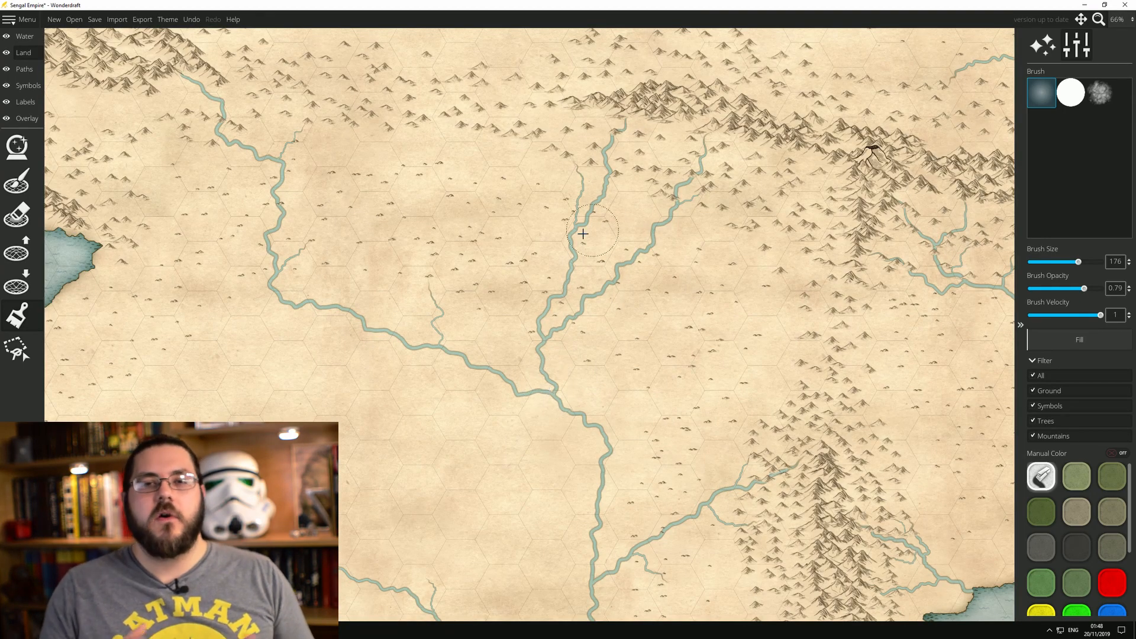
{"action": "left_click_drag", "start_coordinate": [502, 410], "coordinate": [497, 382]}
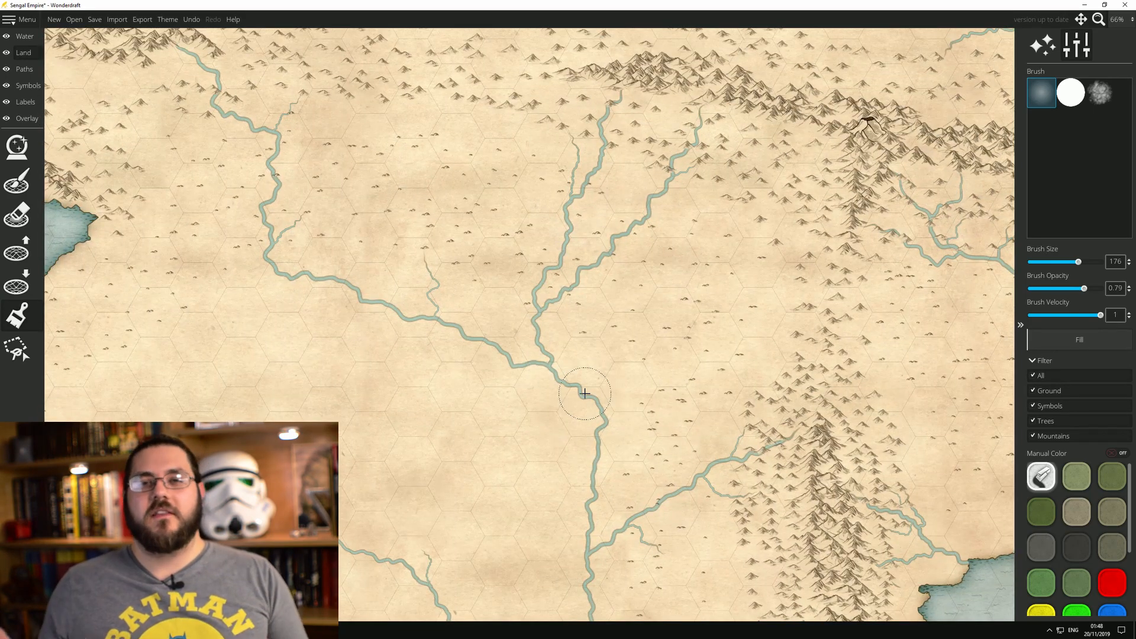
Save the height-coloured Sengal Empire map.
{"action": "scroll", "coordinate": [585, 393], "scroll_direction": "down", "scroll_amount": 6}
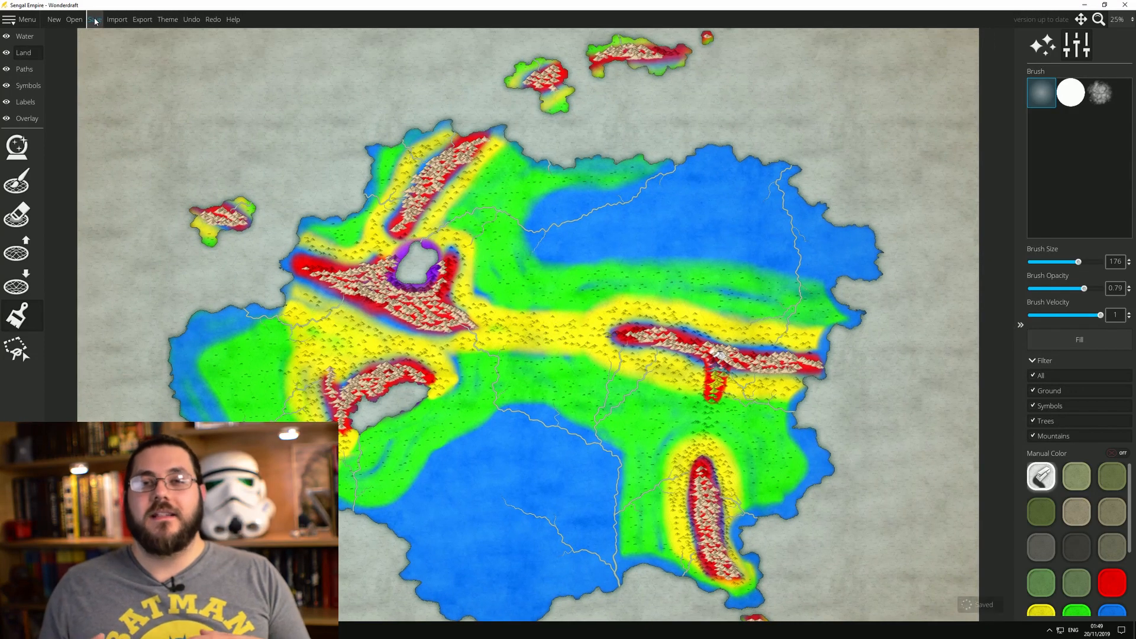
{"action": "left_click", "coordinate": [95, 20]}
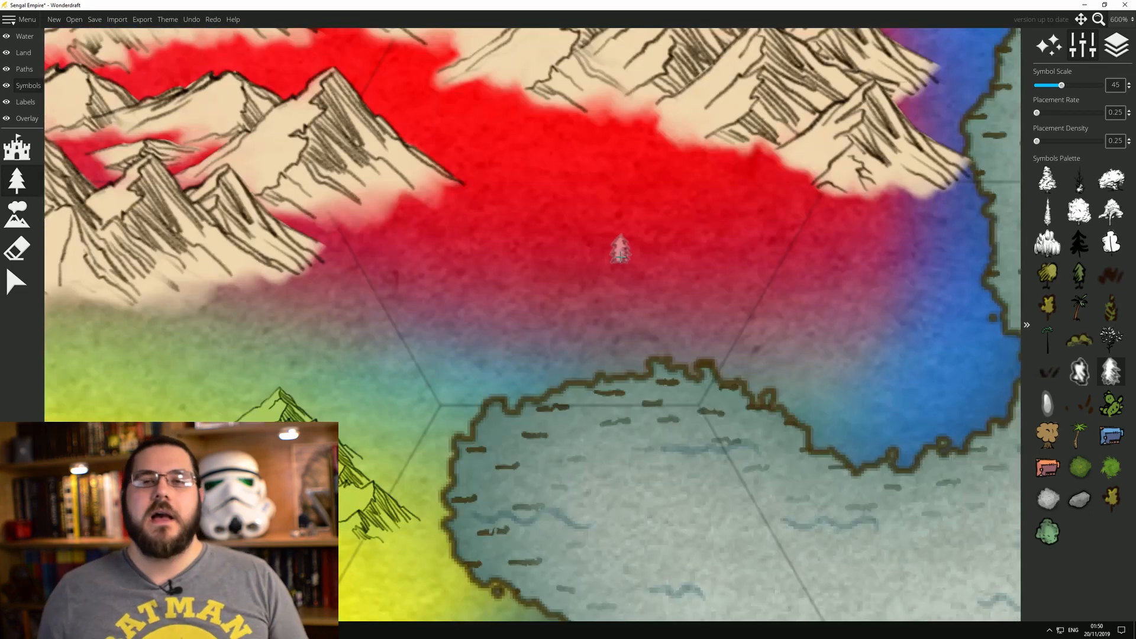
{"action": "scroll", "coordinate": [620, 258], "scroll_direction": "up", "scroll_amount": 1}
{"action": "left_click_drag", "start_coordinate": [853, 226], "coordinate": [723, 198]}
{"action": "key", "text": "ctrl+z"}
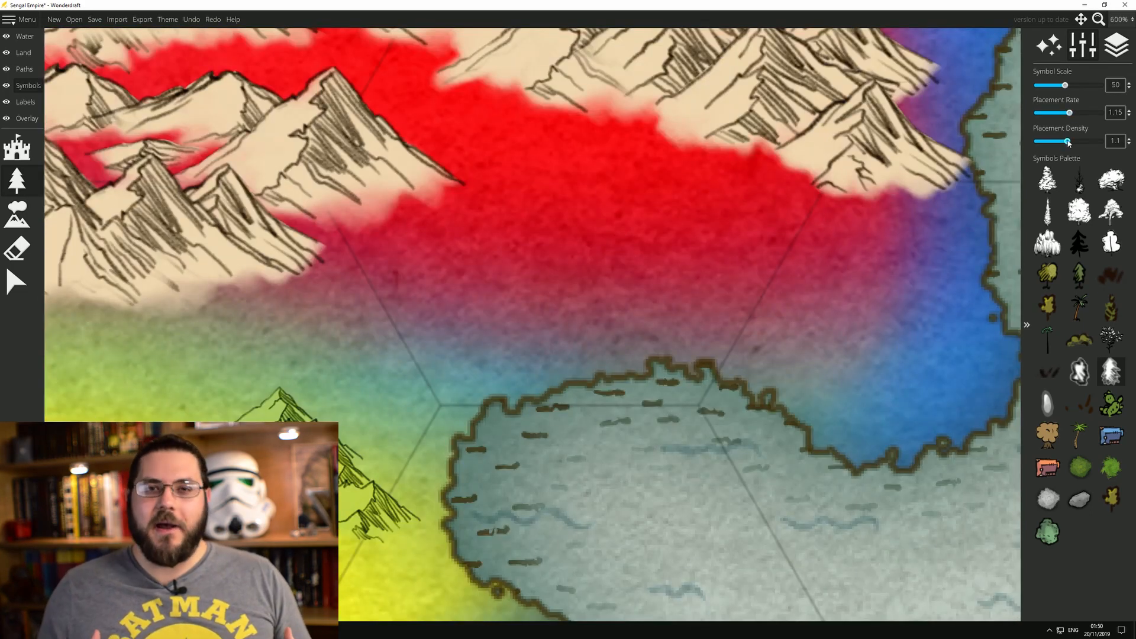
Paint pine trees between the eastern mountains and the coast, with symbol scale 50, placement rate 1 and density 1.
{"action": "mouse_move", "coordinate": [887, 213]}
{"action": "left_mouse_down"}
{"action": "mouse_move", "coordinate": [856, 223]}
{"action": "mouse_move", "coordinate": [665, 202]}
{"action": "mouse_move", "coordinate": [475, 225]}
{"action": "mouse_move", "coordinate": [321, 320]}
{"action": "mouse_move", "coordinate": [488, 287]}
{"action": "mouse_move", "coordinate": [794, 267]}
{"action": "mouse_move", "coordinate": [387, 364]}
{"action": "mouse_move", "coordinate": [510, 341]}
{"action": "mouse_move", "coordinate": [566, 241]}
{"action": "mouse_move", "coordinate": [534, 341]}
{"action": "mouse_move", "coordinate": [495, 274]}
{"action": "left_mouse_up"}
{"action": "scroll", "coordinate": [495, 274], "scroll_direction": "down", "scroll_amount": 4}
{"action": "mouse_move", "coordinate": [592, 261]}
{"action": "left_mouse_down"}
{"action": "mouse_move", "coordinate": [752, 199]}
{"action": "mouse_move", "coordinate": [852, 266]}
{"action": "left_mouse_up"}
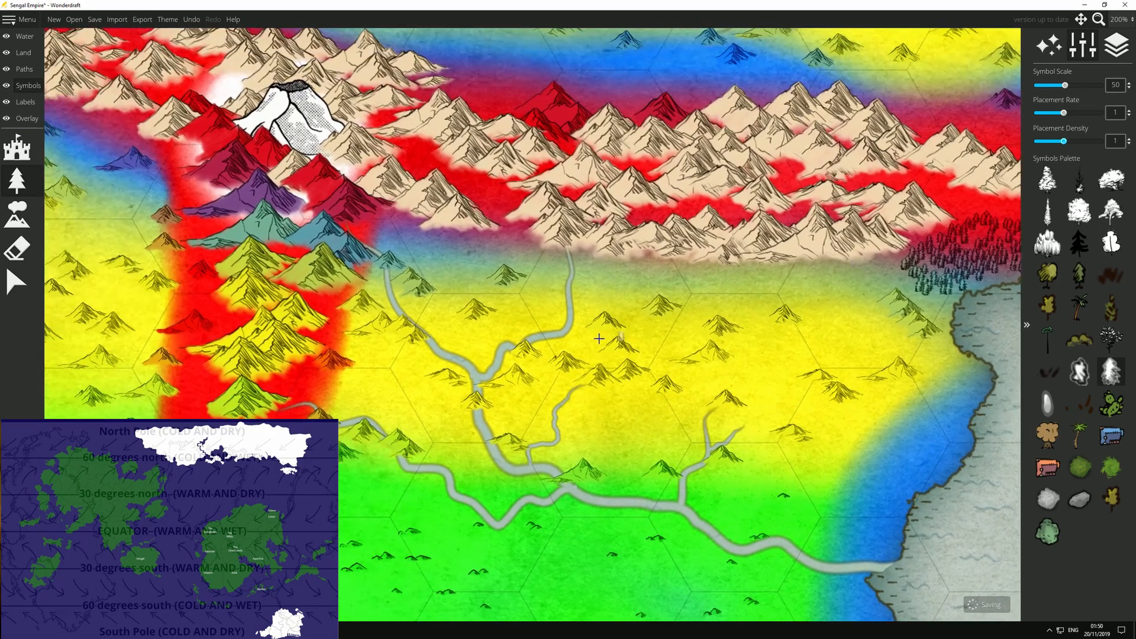
Fill the foothills around the volcano river's headwaters with pine forest, from below the mountains down to its western tributary.
{"action": "scroll", "coordinate": [571, 334], "scroll_direction": "up", "scroll_amount": 2}
{"action": "mouse_move", "coordinate": [305, 168]}
{"action": "left_mouse_down"}
{"action": "mouse_move", "coordinate": [333, 268]}
{"action": "mouse_move", "coordinate": [378, 305]}
{"action": "mouse_move", "coordinate": [481, 262]}
{"action": "mouse_move", "coordinate": [463, 222]}
{"action": "mouse_move", "coordinate": [371, 261]}
{"action": "mouse_move", "coordinate": [384, 216]}
{"action": "mouse_move", "coordinate": [435, 234]}
{"action": "left_mouse_up"}
{"action": "mouse_move", "coordinate": [644, 231]}
{"action": "left_mouse_down"}
{"action": "mouse_move", "coordinate": [250, 223]}
{"action": "mouse_move", "coordinate": [592, 260]}
{"action": "mouse_move", "coordinate": [267, 349]}
{"action": "mouse_move", "coordinate": [227, 379]}
{"action": "mouse_move", "coordinate": [331, 295]}
{"action": "mouse_move", "coordinate": [367, 329]}
{"action": "mouse_move", "coordinate": [372, 366]}
{"action": "mouse_move", "coordinate": [616, 333]}
{"action": "mouse_move", "coordinate": [521, 279]}
{"action": "left_mouse_up"}
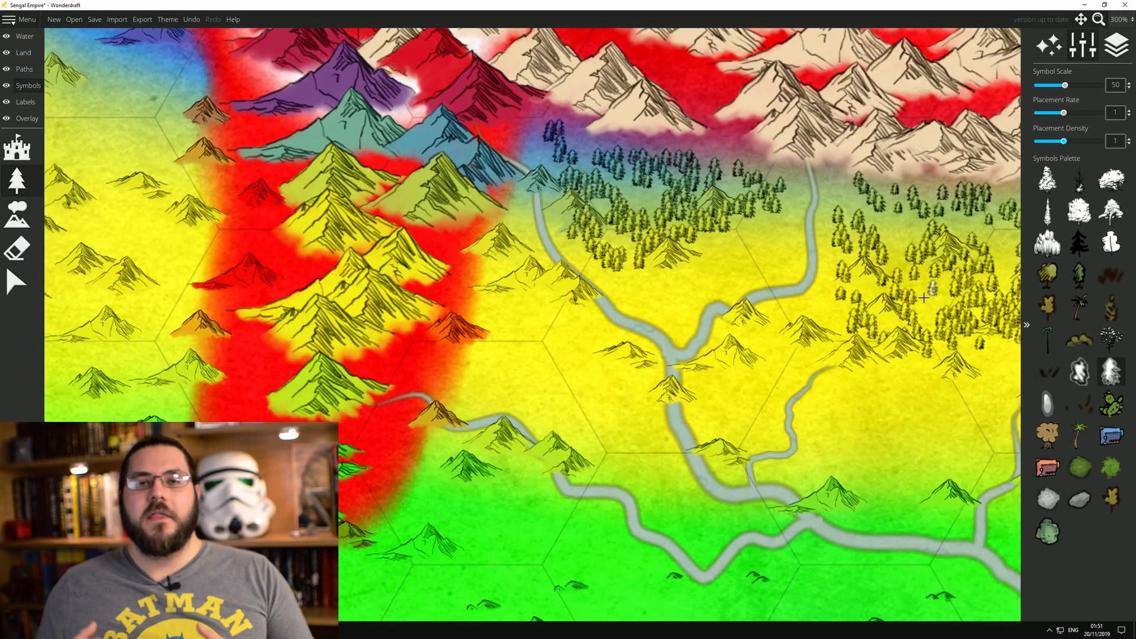
{"action": "mouse_move", "coordinate": [500, 260]}
{"action": "left_mouse_down"}
{"action": "mouse_move", "coordinate": [418, 347]}
{"action": "mouse_move", "coordinate": [435, 373]}
{"action": "mouse_move", "coordinate": [596, 398]}
{"action": "mouse_move", "coordinate": [602, 367]}
{"action": "mouse_move", "coordinate": [516, 282]}
{"action": "mouse_move", "coordinate": [510, 218]}
{"action": "mouse_move", "coordinate": [499, 310]}
{"action": "mouse_move", "coordinate": [513, 302]}
{"action": "mouse_move", "coordinate": [526, 347]}
{"action": "mouse_move", "coordinate": [543, 328]}
{"action": "mouse_move", "coordinate": [604, 428]}
{"action": "mouse_move", "coordinate": [586, 440]}
{"action": "mouse_move", "coordinate": [622, 415]}
{"action": "mouse_move", "coordinate": [633, 349]}
{"action": "left_mouse_up"}
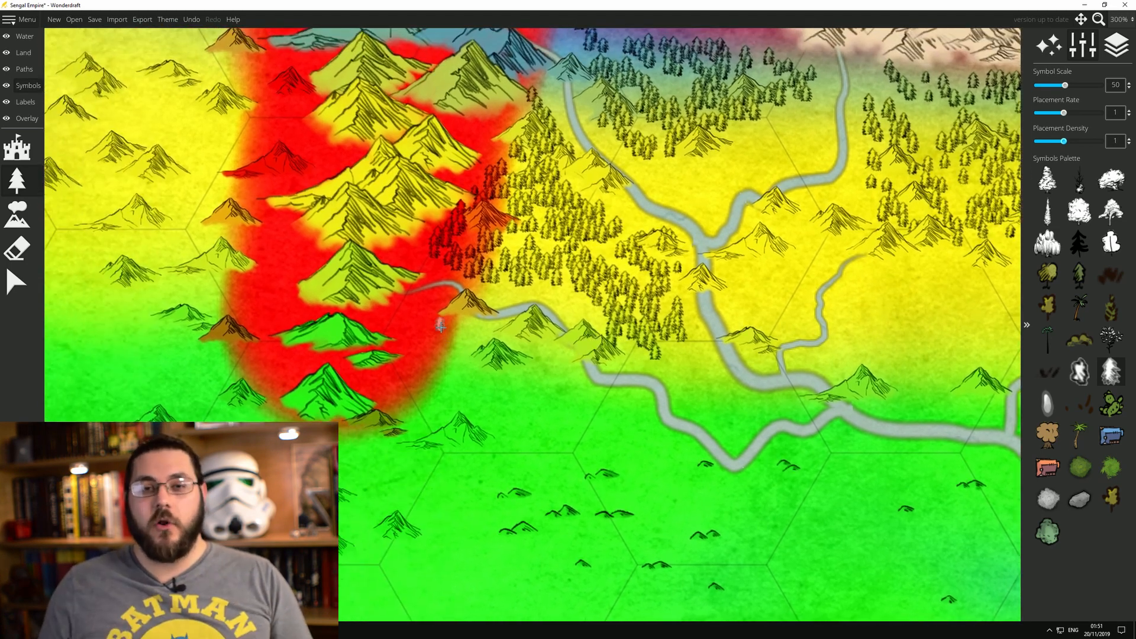
{"action": "mouse_move", "coordinate": [440, 325]}
{"action": "left_mouse_down"}
{"action": "mouse_move", "coordinate": [424, 408]}
{"action": "mouse_move", "coordinate": [386, 441]}
{"action": "mouse_move", "coordinate": [344, 446]}
{"action": "mouse_move", "coordinate": [394, 387]}
{"action": "mouse_move", "coordinate": [412, 400]}
{"action": "mouse_move", "coordinate": [356, 454]}
{"action": "mouse_move", "coordinate": [479, 381]}
{"action": "left_mouse_up"}
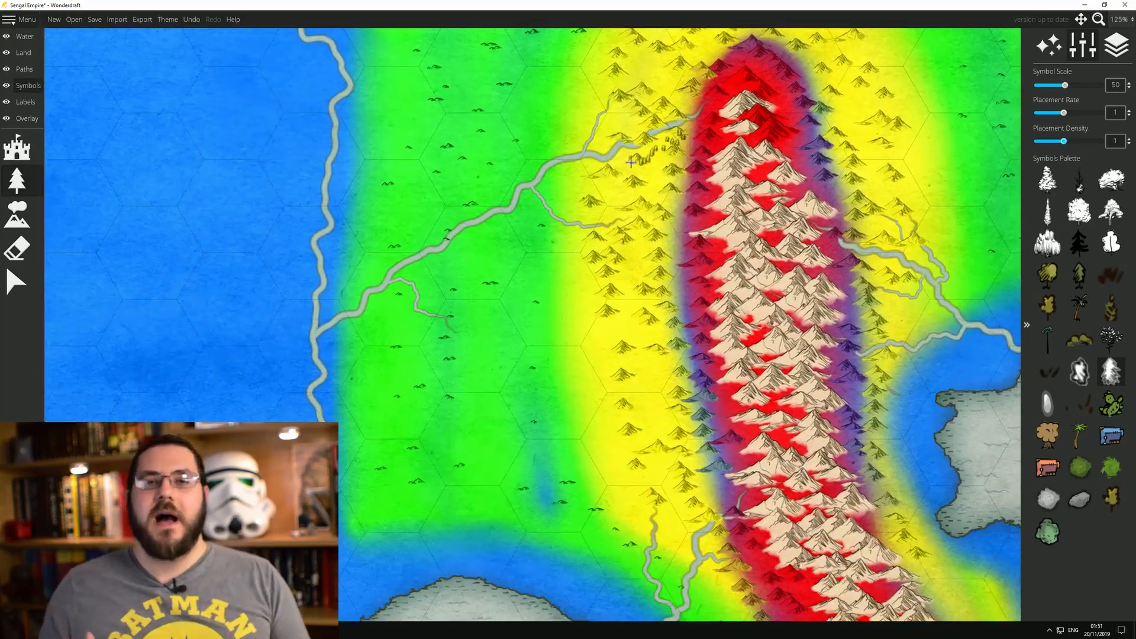
Paint pine trees around the rivers in the southeastern range's foothills and along the coastal strip east of it.
{"action": "mouse_move", "coordinate": [555, 184]}
{"action": "left_mouse_down"}
{"action": "mouse_move", "coordinate": [580, 210]}
{"action": "mouse_move", "coordinate": [663, 192]}
{"action": "mouse_move", "coordinate": [590, 201]}
{"action": "mouse_move", "coordinate": [657, 159]}
{"action": "left_mouse_up"}
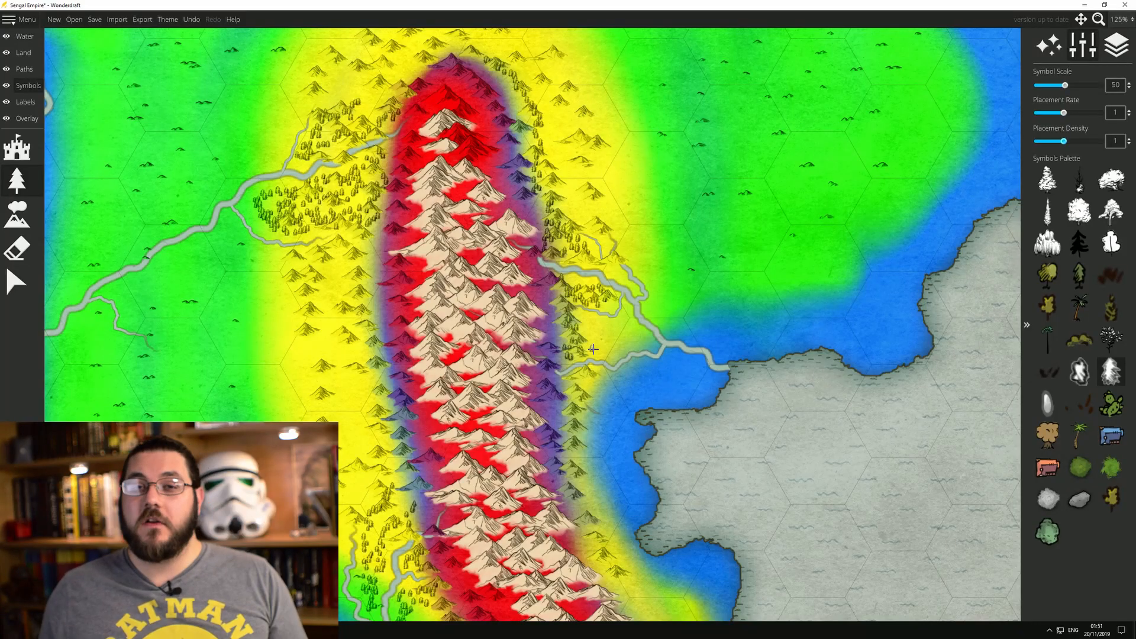
{"action": "left_click_drag", "start_coordinate": [587, 334], "coordinate": [599, 320]}
{"action": "left_click_drag", "start_coordinate": [598, 322], "coordinate": [548, 178]}
{"action": "left_click_drag", "start_coordinate": [536, 248], "coordinate": [545, 353]}
{"action": "mouse_move", "coordinate": [597, 467]}
{"action": "left_mouse_down"}
{"action": "mouse_move", "coordinate": [536, 277]}
{"action": "mouse_move", "coordinate": [584, 426]}
{"action": "mouse_move", "coordinate": [598, 433]}
{"action": "mouse_move", "coordinate": [578, 352]}
{"action": "left_mouse_up"}
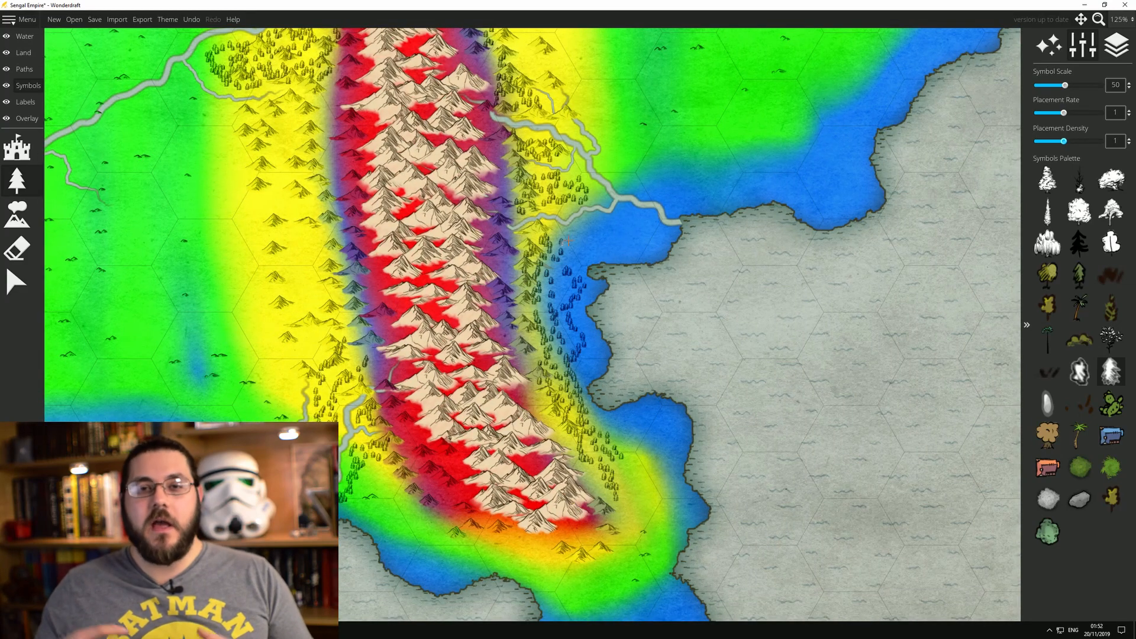
{"action": "left_click_drag", "start_coordinate": [614, 228], "coordinate": [619, 84]}
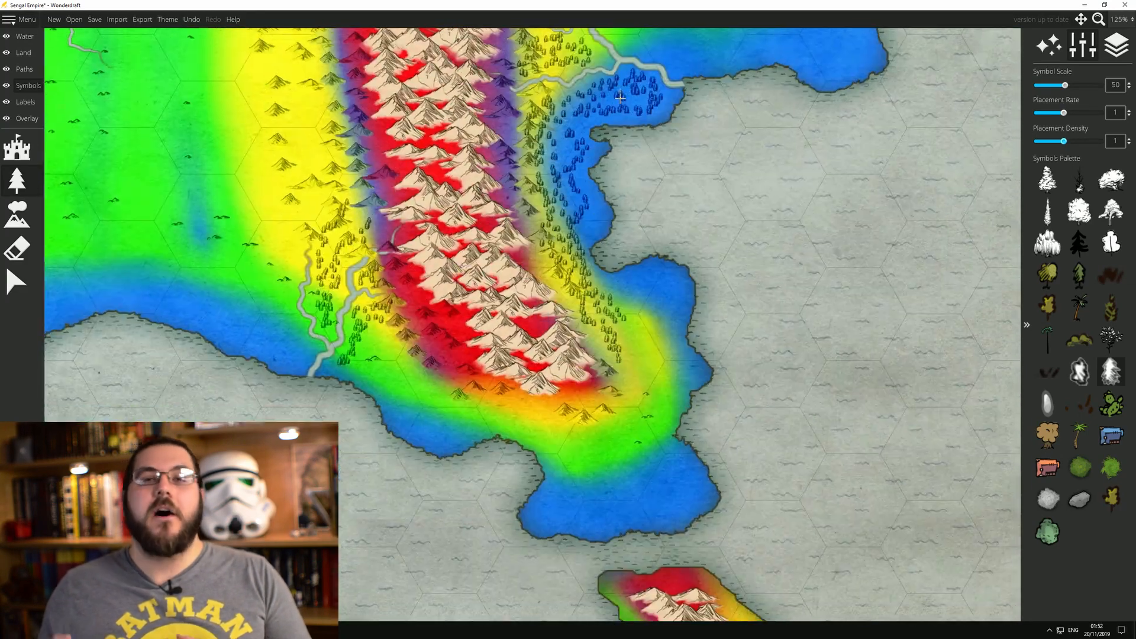
{"action": "left_click_drag", "start_coordinate": [591, 270], "coordinate": [736, 231]}
Paint pine trees in the foothills west of the river flowing south out of the southwestern lake.
{"action": "left_click_drag", "start_coordinate": [415, 177], "coordinate": [774, 428]}
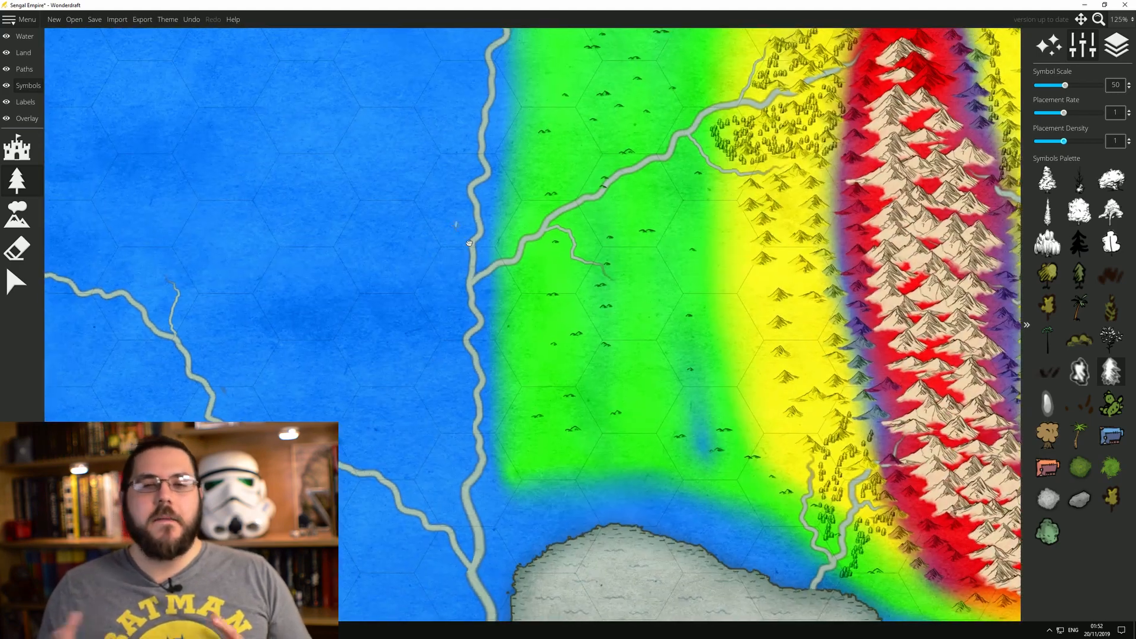
{"action": "left_click_drag", "start_coordinate": [380, 145], "coordinate": [558, 349]}
{"action": "left_click_drag", "start_coordinate": [47, 59], "coordinate": [519, 209]}
{"action": "scroll", "coordinate": [519, 210], "scroll_direction": "down", "scroll_amount": 5}
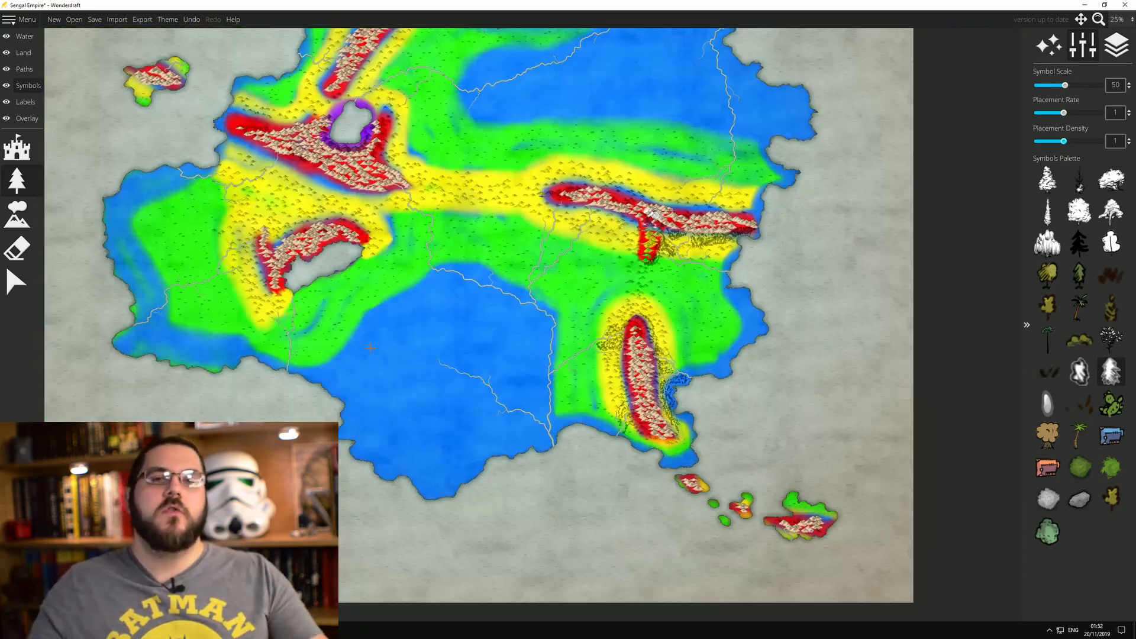
{"action": "scroll", "coordinate": [413, 379], "scroll_direction": "up", "scroll_amount": 3}
{"action": "scroll", "coordinate": [413, 379], "scroll_direction": "up", "scroll_amount": 3}
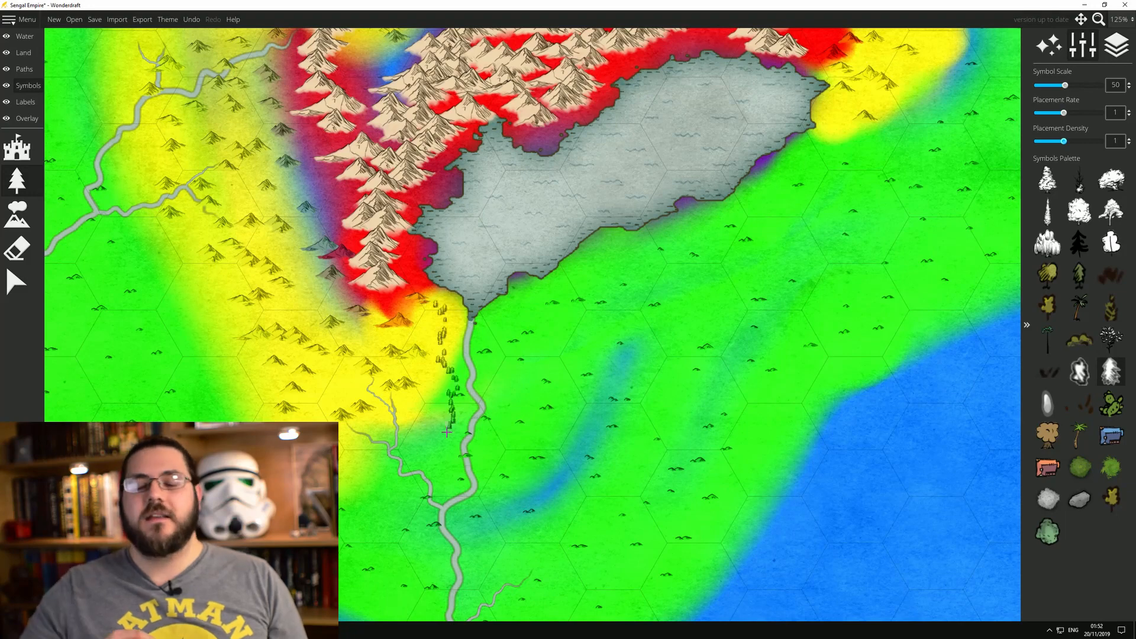
{"action": "left_click_drag", "start_coordinate": [419, 391], "coordinate": [605, 505]}
Fill the foothills west of the lake's mountains with pine trees, between and around the western river's upper branches.
{"action": "mouse_move", "coordinate": [489, 367]}
{"action": "left_mouse_down"}
{"action": "mouse_move", "coordinate": [595, 284]}
{"action": "mouse_move", "coordinate": [521, 334]}
{"action": "mouse_move", "coordinate": [642, 421]}
{"action": "left_mouse_up"}
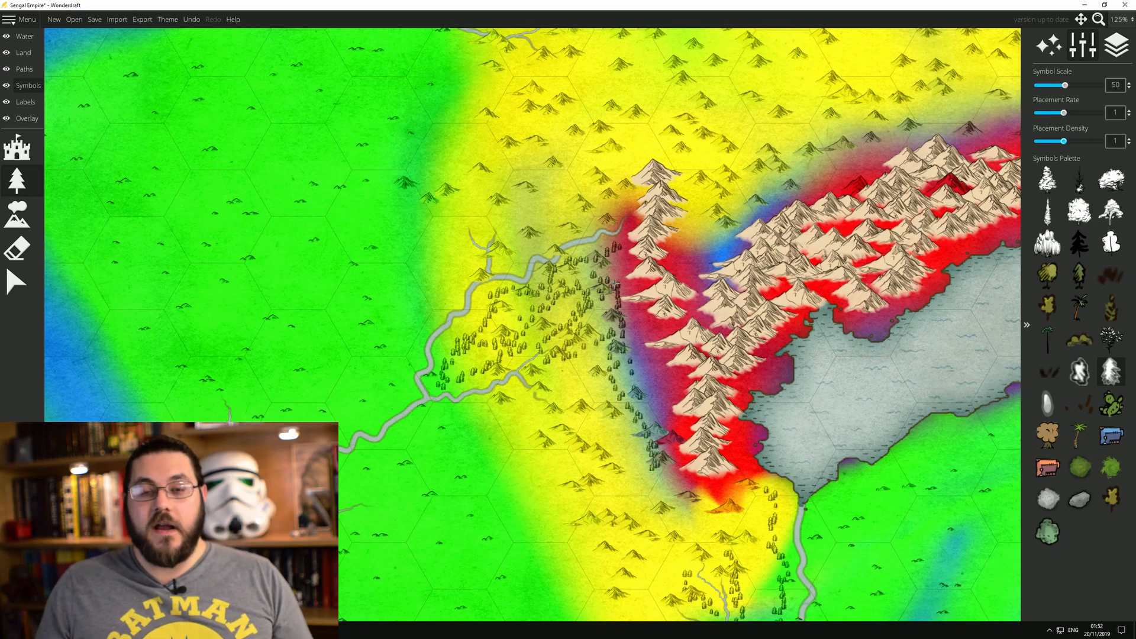
{"action": "left_click_drag", "start_coordinate": [615, 283], "coordinate": [584, 388]}
{"action": "left_click_drag", "start_coordinate": [478, 350], "coordinate": [584, 304]}
Line the northwestern river and its tributaries with pine trees from the mountains down to the coast.
{"action": "mouse_move", "coordinate": [710, 167]}
{"action": "left_mouse_down"}
{"action": "mouse_move", "coordinate": [435, 250]}
{"action": "mouse_move", "coordinate": [362, 187]}
{"action": "mouse_move", "coordinate": [367, 206]}
{"action": "left_mouse_up"}
{"action": "left_click_drag", "start_coordinate": [464, 616], "coordinate": [364, 342]}
{"action": "left_click_drag", "start_coordinate": [642, 255], "coordinate": [619, 313]}
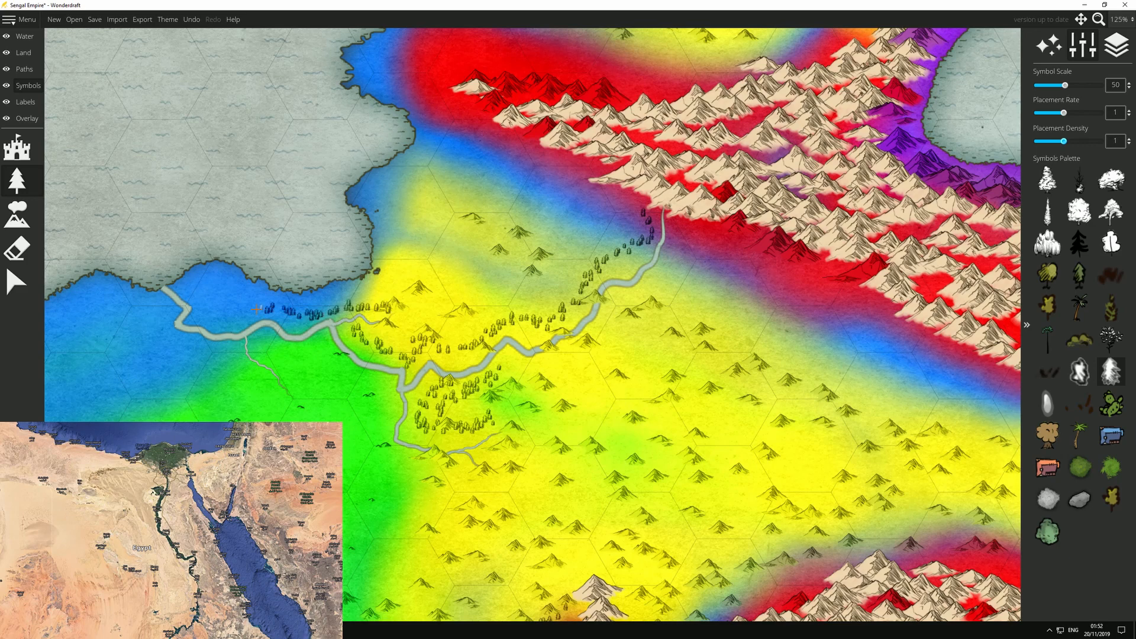
{"action": "mouse_move", "coordinate": [267, 309]}
{"action": "left_mouse_down"}
{"action": "mouse_move", "coordinate": [209, 317]}
{"action": "mouse_move", "coordinate": [195, 281]}
{"action": "left_mouse_up"}
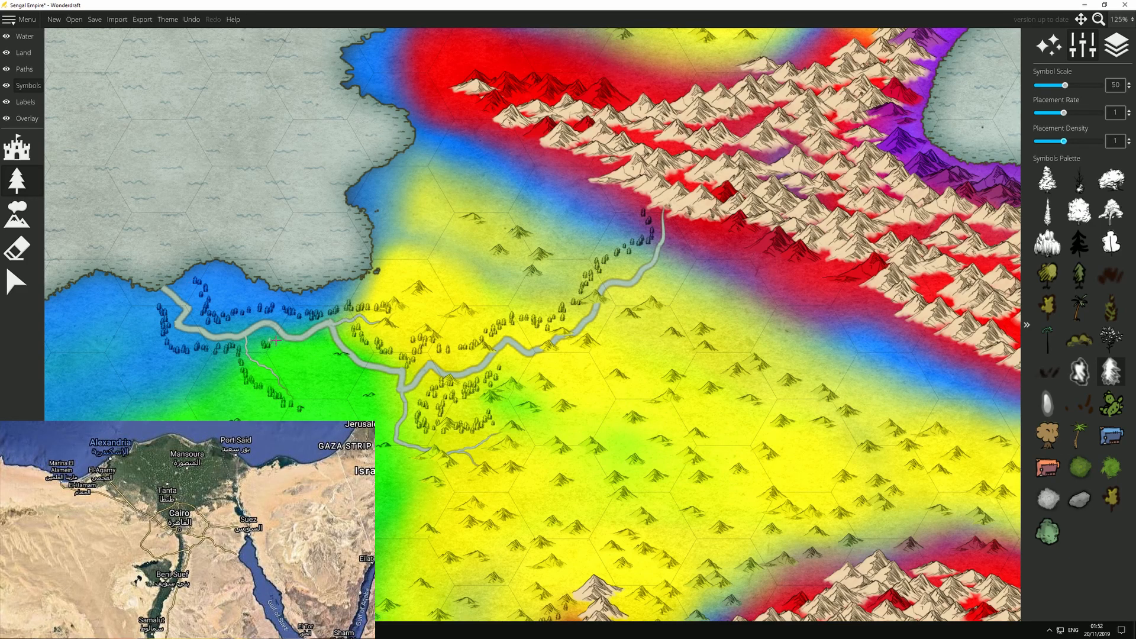
{"action": "left_click_drag", "start_coordinate": [390, 451], "coordinate": [542, 436]}
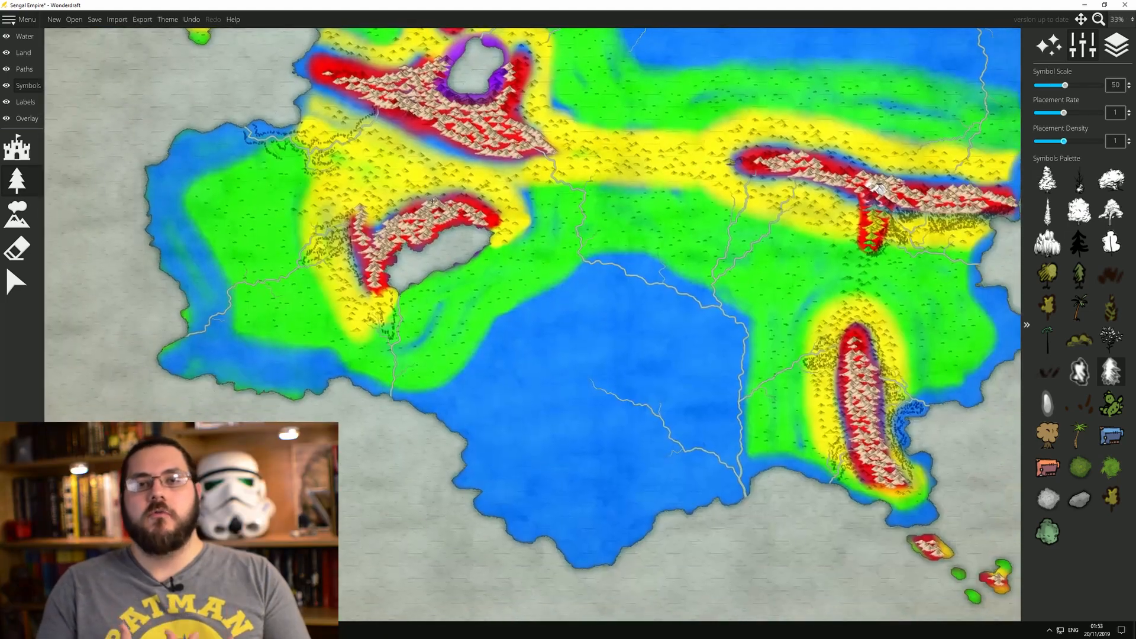
Paint pine trees beside the mountains and rivers on the two islands off the northern coast.
{"action": "left_click_drag", "start_coordinate": [712, 106], "coordinate": [516, 356]}
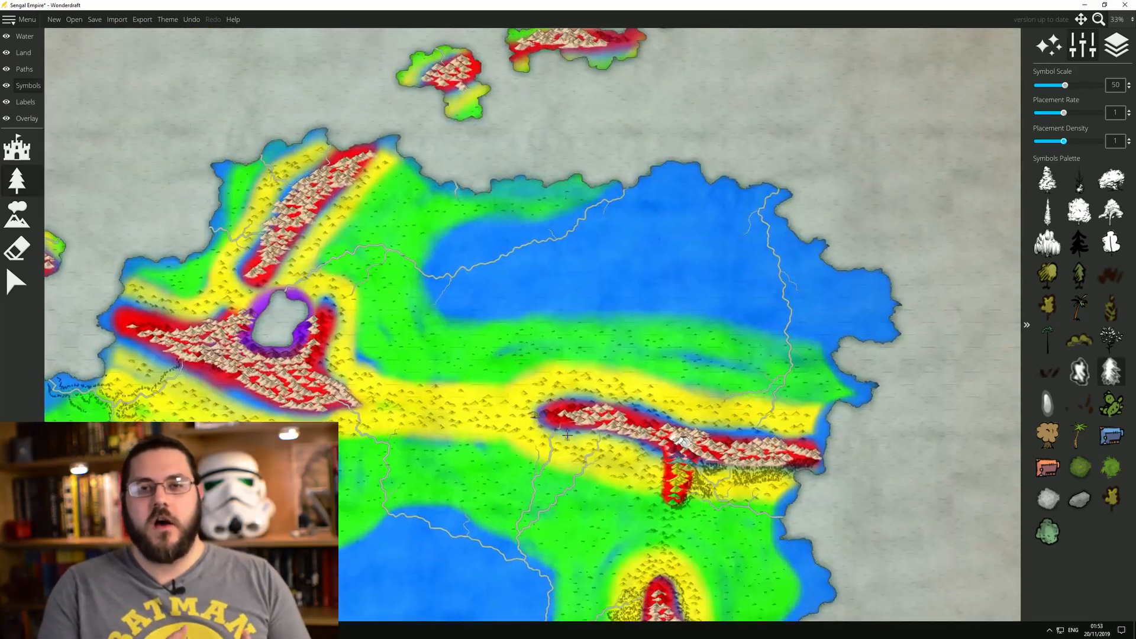
{"action": "left_click_drag", "start_coordinate": [523, 156], "coordinate": [532, 457]}
{"action": "scroll", "coordinate": [607, 334], "scroll_direction": "up", "scroll_amount": 6}
{"action": "scroll", "coordinate": [489, 426], "scroll_direction": "down", "scroll_amount": 4}
{"action": "scroll", "coordinate": [385, 398], "scroll_direction": "up", "scroll_amount": 5}
{"action": "mouse_move", "coordinate": [326, 340]}
{"action": "left_mouse_down"}
{"action": "mouse_move", "coordinate": [346, 313]}
{"action": "mouse_move", "coordinate": [506, 238]}
{"action": "mouse_move", "coordinate": [500, 206]}
{"action": "left_mouse_up"}
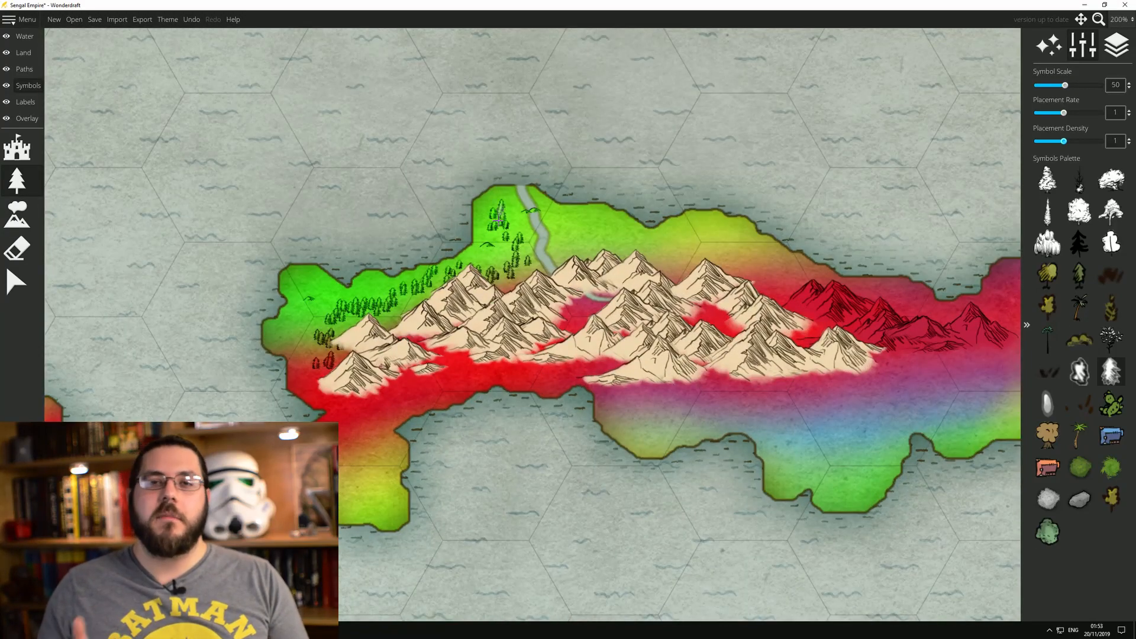
{"action": "mouse_move", "coordinate": [564, 227]}
{"action": "left_mouse_down"}
{"action": "mouse_move", "coordinate": [764, 278]}
{"action": "mouse_move", "coordinate": [781, 272]}
{"action": "left_mouse_up"}
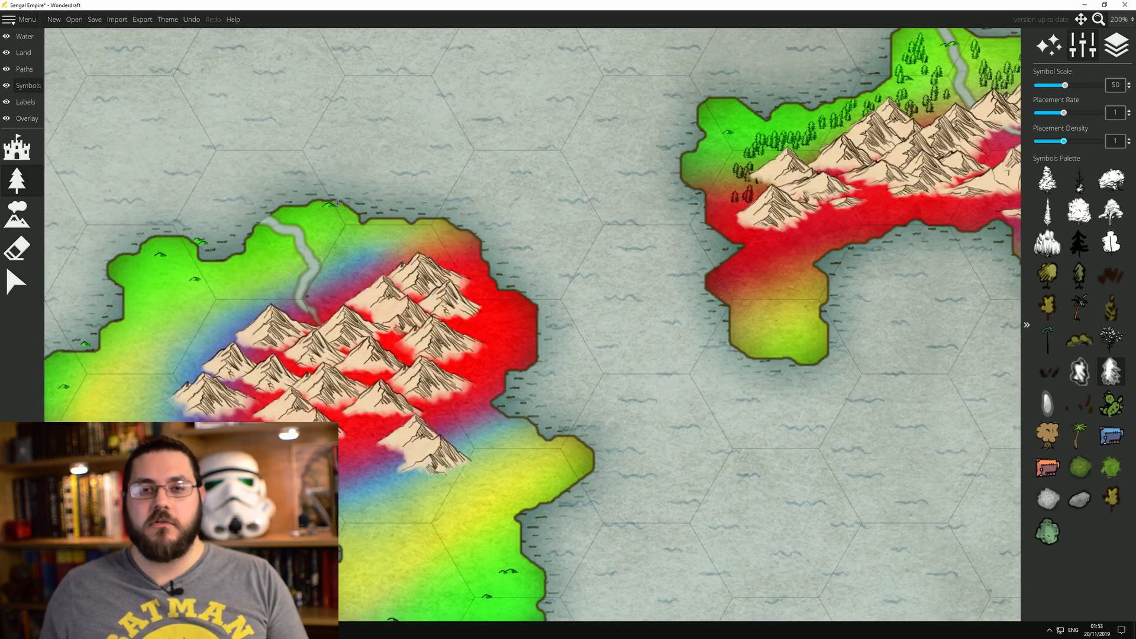
{"action": "mouse_move", "coordinate": [336, 202]}
{"action": "left_mouse_down"}
{"action": "mouse_move", "coordinate": [334, 290]}
{"action": "mouse_move", "coordinate": [432, 246]}
{"action": "mouse_move", "coordinate": [243, 296]}
{"action": "left_mouse_up"}
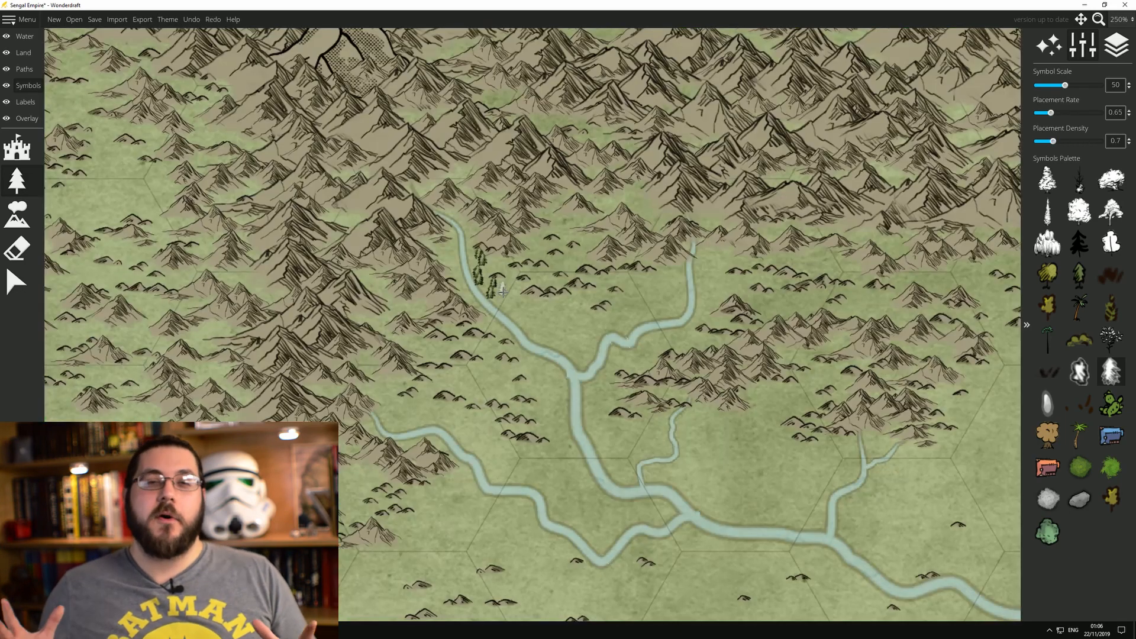
{"action": "key", "text": "ctrl+z"}
{"action": "left_click_drag", "start_coordinate": [489, 258], "coordinate": [493, 276]}
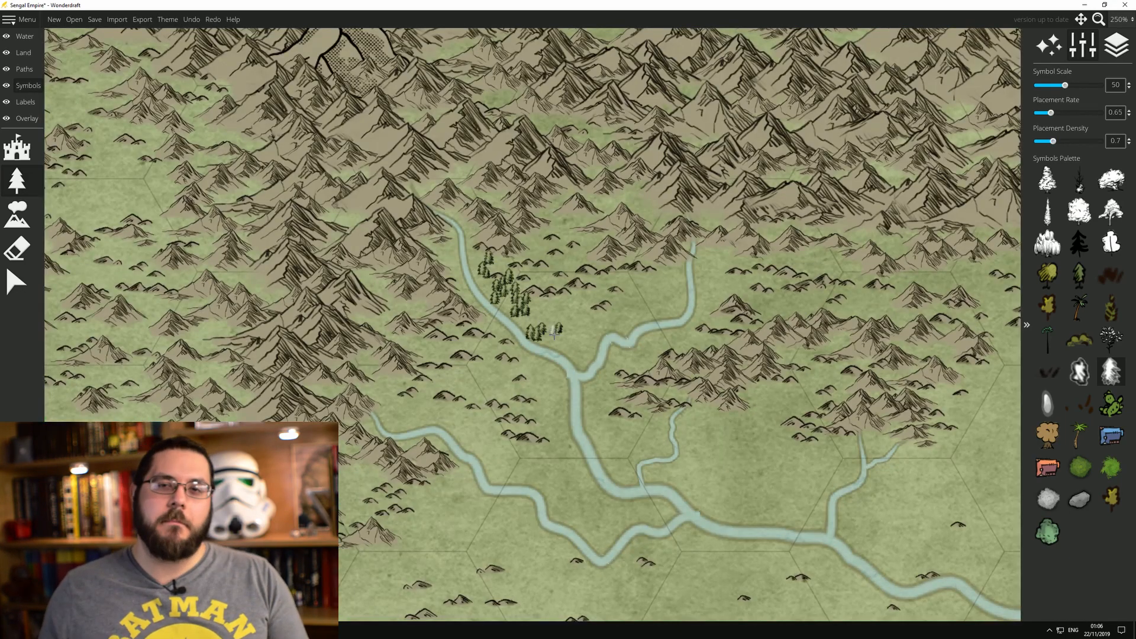
{"action": "key", "text": "ctrl+z"}
Fill the land between the volcano river's two northern headwaters with pine trees, using placement rate 0.65 and density 0.7.
{"action": "left_click", "coordinate": [556, 325]}
{"action": "left_click_drag", "start_coordinate": [509, 288], "coordinate": [549, 320]}
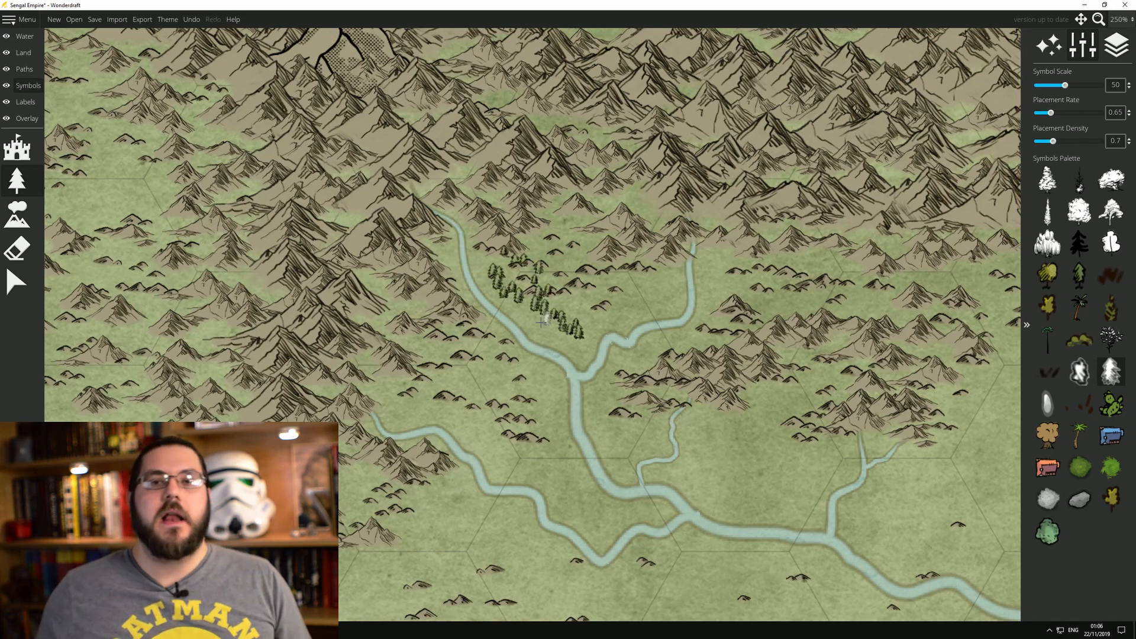
{"action": "mouse_move", "coordinate": [628, 314]}
{"action": "left_mouse_down"}
{"action": "mouse_move", "coordinate": [669, 288]}
{"action": "mouse_move", "coordinate": [567, 292]}
{"action": "mouse_move", "coordinate": [636, 282]}
{"action": "mouse_move", "coordinate": [602, 245]}
{"action": "mouse_move", "coordinate": [580, 296]}
{"action": "mouse_move", "coordinate": [559, 260]}
{"action": "mouse_move", "coordinate": [635, 265]}
{"action": "mouse_move", "coordinate": [572, 293]}
{"action": "mouse_move", "coordinate": [607, 251]}
{"action": "left_mouse_up"}
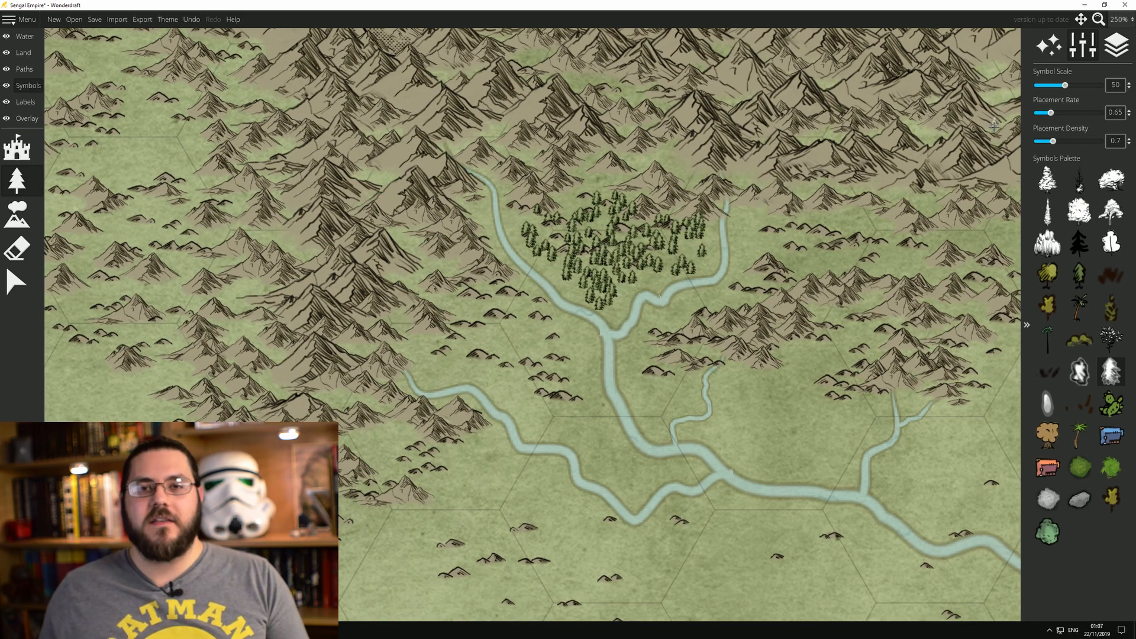
Extend the pine forest across the eastern headwater and down the main river's east bank to the small tributary.
{"action": "left_click_drag", "start_coordinate": [642, 295], "coordinate": [514, 300]}
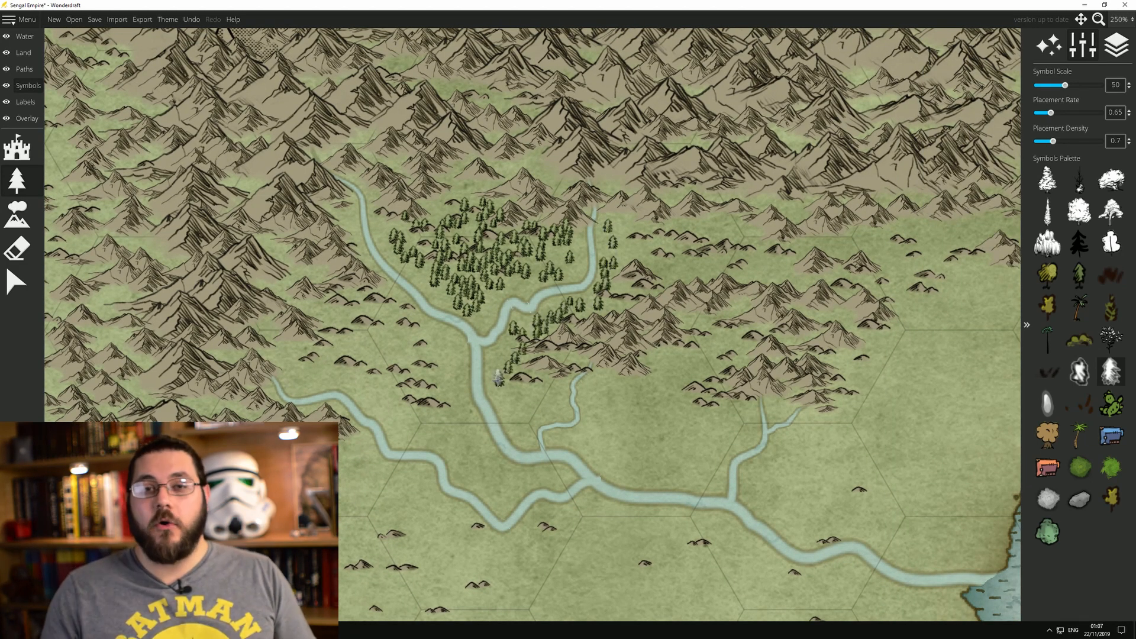
{"action": "mouse_move", "coordinate": [497, 388]}
{"action": "left_mouse_down"}
{"action": "mouse_move", "coordinate": [552, 408]}
{"action": "mouse_move", "coordinate": [526, 396]}
{"action": "mouse_move", "coordinate": [596, 333]}
{"action": "left_mouse_up"}
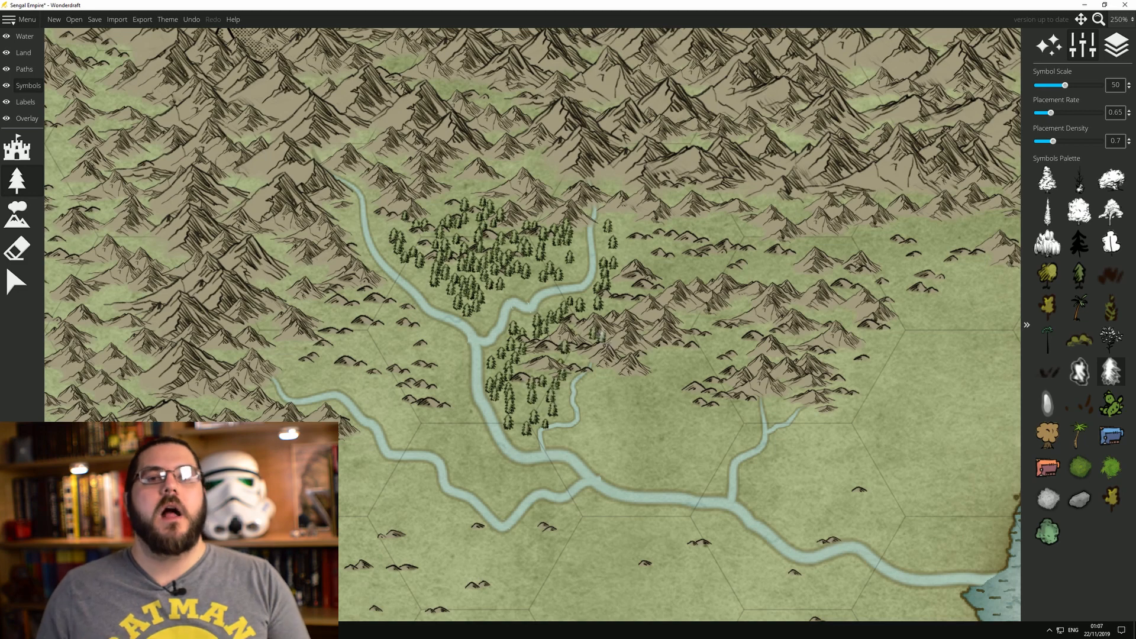
Spread the pine forest across the hills east of the main river, from the small tributary to the forked eastern tributary and mountain foothills.
{"action": "mouse_move", "coordinate": [588, 420]}
{"action": "left_mouse_down"}
{"action": "mouse_move", "coordinate": [563, 439]}
{"action": "mouse_move", "coordinate": [595, 449]}
{"action": "left_mouse_up"}
{"action": "mouse_move", "coordinate": [638, 316]}
{"action": "left_mouse_down"}
{"action": "mouse_move", "coordinate": [638, 382]}
{"action": "mouse_move", "coordinate": [609, 418]}
{"action": "mouse_move", "coordinate": [602, 460]}
{"action": "mouse_move", "coordinate": [644, 473]}
{"action": "left_mouse_up"}
{"action": "mouse_move", "coordinate": [725, 441]}
{"action": "left_mouse_down"}
{"action": "mouse_move", "coordinate": [619, 422]}
{"action": "mouse_move", "coordinate": [723, 364]}
{"action": "mouse_move", "coordinate": [728, 333]}
{"action": "mouse_move", "coordinate": [658, 376]}
{"action": "mouse_move", "coordinate": [673, 287]}
{"action": "mouse_move", "coordinate": [743, 280]}
{"action": "mouse_move", "coordinate": [622, 244]}
{"action": "mouse_move", "coordinate": [766, 251]}
{"action": "mouse_move", "coordinate": [780, 281]}
{"action": "mouse_move", "coordinate": [752, 353]}
{"action": "mouse_move", "coordinate": [766, 361]}
{"action": "mouse_move", "coordinate": [870, 316]}
{"action": "mouse_move", "coordinate": [823, 280]}
{"action": "mouse_move", "coordinate": [870, 250]}
{"action": "mouse_move", "coordinate": [804, 204]}
{"action": "left_mouse_up"}
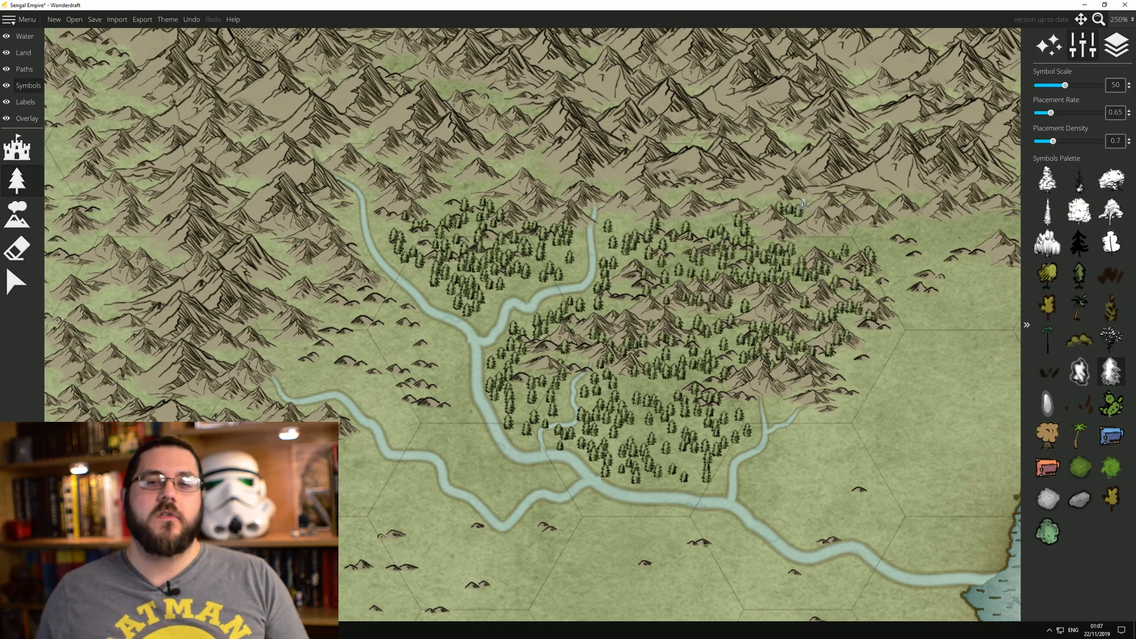
Fill the land between the western tributary and the main river with pine trees, and extend the forest along the foothills toward the northeastern bay.
{"action": "mouse_move", "coordinate": [573, 231]}
{"action": "left_mouse_down"}
{"action": "mouse_move", "coordinate": [407, 232]}
{"action": "mouse_move", "coordinate": [284, 305]}
{"action": "mouse_move", "coordinate": [468, 228]}
{"action": "mouse_move", "coordinate": [725, 238]}
{"action": "mouse_move", "coordinate": [742, 284]}
{"action": "mouse_move", "coordinate": [704, 334]}
{"action": "mouse_move", "coordinate": [852, 236]}
{"action": "mouse_move", "coordinate": [843, 314]}
{"action": "mouse_move", "coordinate": [583, 391]}
{"action": "left_mouse_up"}
{"action": "mouse_move", "coordinate": [666, 271]}
{"action": "left_mouse_down"}
{"action": "mouse_move", "coordinate": [834, 232]}
{"action": "mouse_move", "coordinate": [690, 272]}
{"action": "mouse_move", "coordinate": [673, 251]}
{"action": "mouse_move", "coordinate": [578, 301]}
{"action": "mouse_move", "coordinate": [474, 319]}
{"action": "left_mouse_up"}
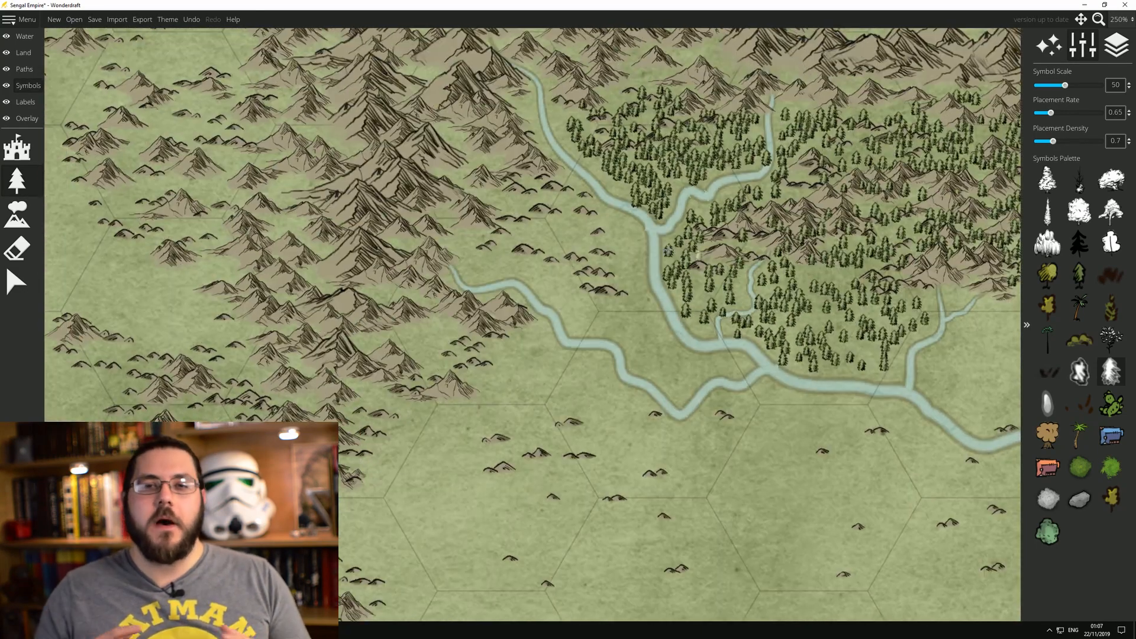
{"action": "mouse_move", "coordinate": [533, 161]}
{"action": "left_mouse_down"}
{"action": "mouse_move", "coordinate": [589, 211]}
{"action": "mouse_move", "coordinate": [477, 261]}
{"action": "mouse_move", "coordinate": [555, 262]}
{"action": "mouse_move", "coordinate": [585, 307]}
{"action": "mouse_move", "coordinate": [624, 234]}
{"action": "mouse_move", "coordinate": [655, 338]}
{"action": "mouse_move", "coordinate": [698, 376]}
{"action": "mouse_move", "coordinate": [733, 367]}
{"action": "mouse_move", "coordinate": [568, 293]}
{"action": "mouse_move", "coordinate": [560, 263]}
{"action": "mouse_move", "coordinate": [296, 299]}
{"action": "left_mouse_up"}
{"action": "left_click_drag", "start_coordinate": [473, 328], "coordinate": [425, 263]}
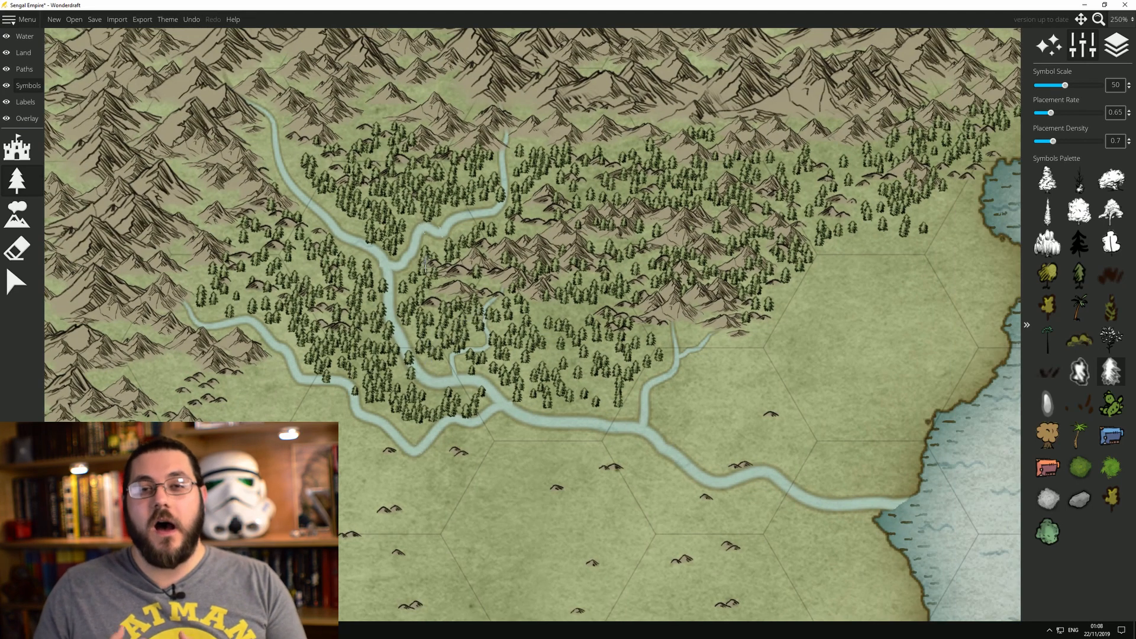
{"action": "mouse_move", "coordinate": [493, 361]}
{"action": "left_mouse_down"}
{"action": "mouse_move", "coordinate": [509, 370]}
{"action": "mouse_move", "coordinate": [645, 355]}
{"action": "mouse_move", "coordinate": [680, 331]}
{"action": "mouse_move", "coordinate": [740, 355]}
{"action": "mouse_move", "coordinate": [665, 423]}
{"action": "mouse_move", "coordinate": [505, 195]}
{"action": "mouse_move", "coordinate": [355, 225]}
{"action": "mouse_move", "coordinate": [307, 195]}
{"action": "mouse_move", "coordinate": [340, 284]}
{"action": "left_mouse_up"}
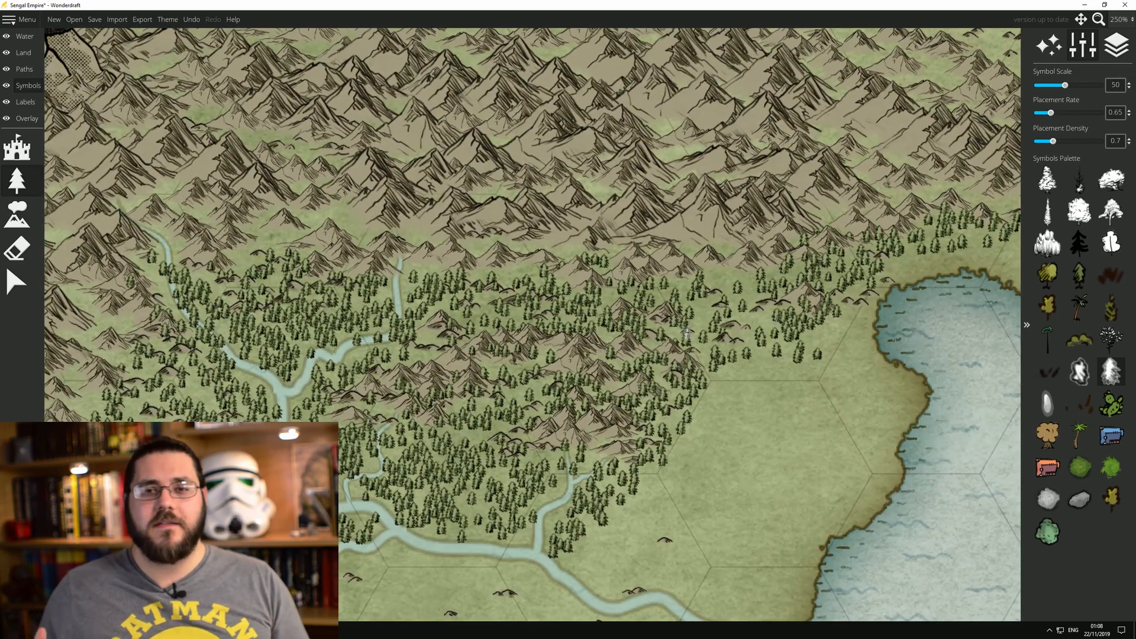
{"action": "left_click_drag", "start_coordinate": [692, 343], "coordinate": [796, 308]}
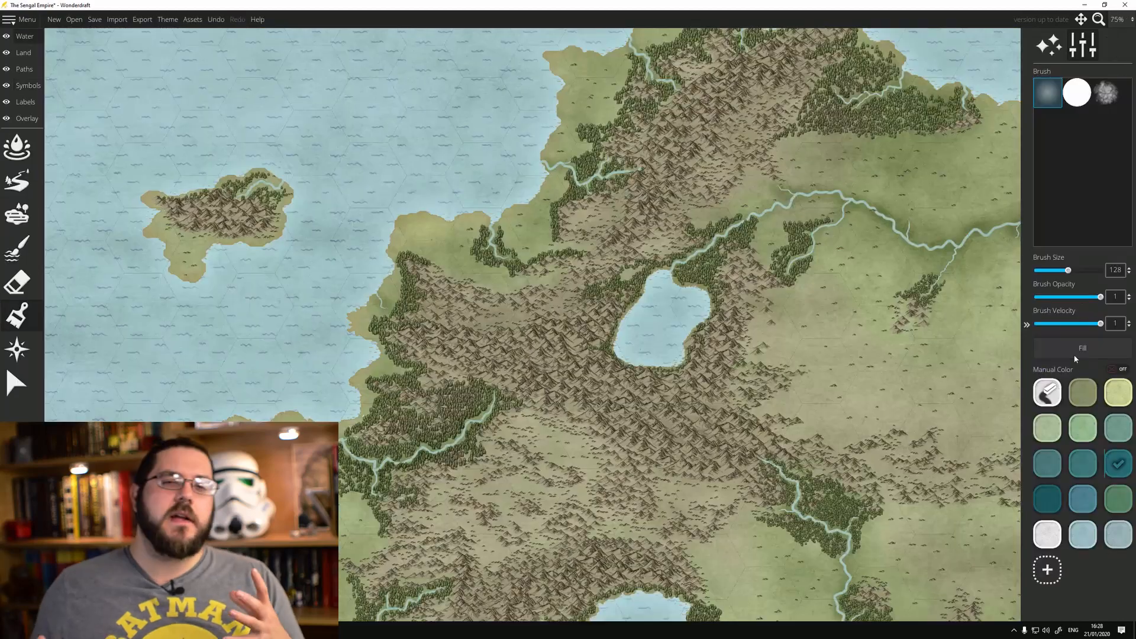
Undo the full-opacity teal water fill and fill the water with the same teal at a lower brush opacity.
{"action": "scroll", "coordinate": [868, 121], "scroll_direction": "up", "scroll_amount": 1}
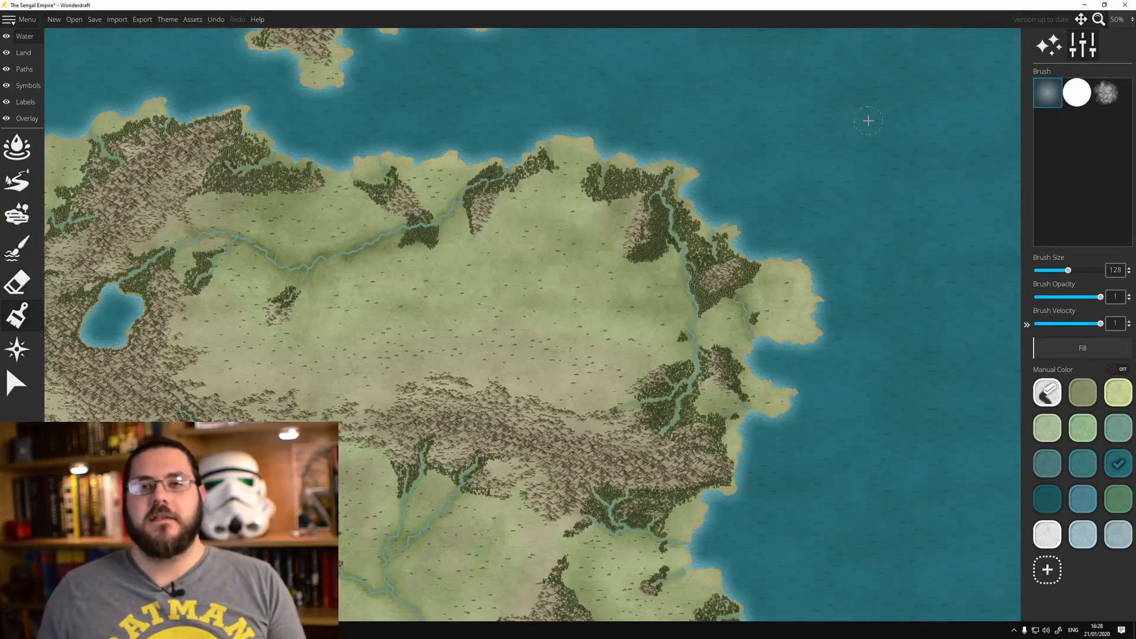
{"action": "key", "text": "ctrl+z"}
{"action": "left_click", "coordinate": [1056, 296]}
{"action": "left_click", "coordinate": [1082, 347]}
Tint all the water with the darkest teal at brush opacity 0.12.
{"action": "left_click", "coordinate": [1046, 499]}
{"action": "left_click", "coordinate": [1038, 296]}
{"action": "scroll", "coordinate": [951, 215], "scroll_direction": "down", "scroll_amount": 5}
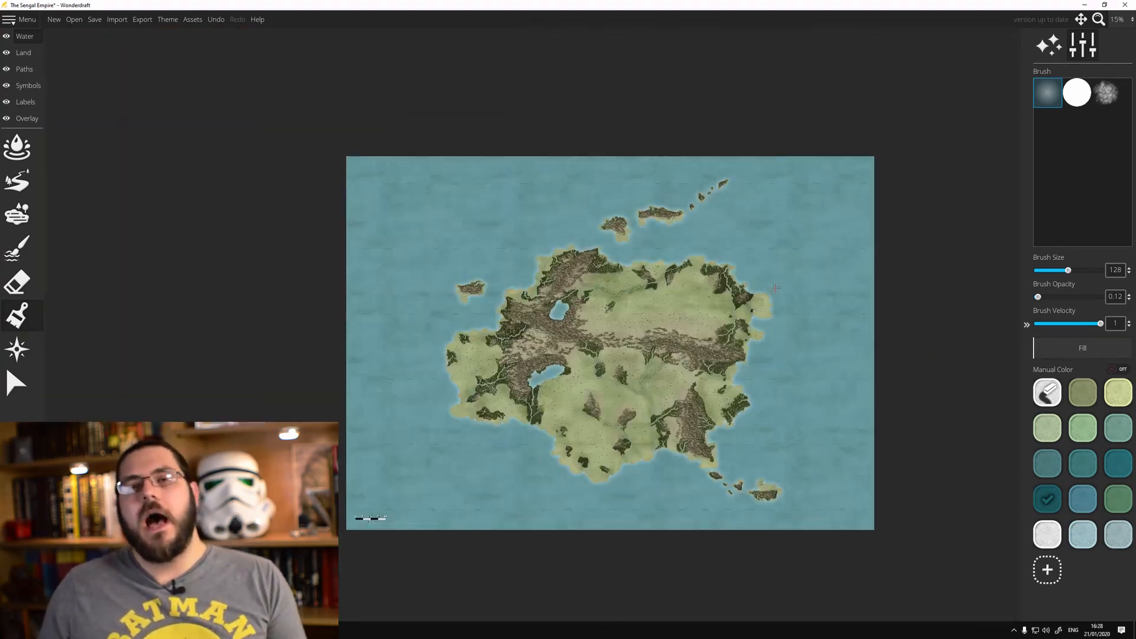
{"action": "scroll", "coordinate": [775, 288], "scroll_direction": "up", "scroll_amount": 2}
{"action": "left_click", "coordinate": [1068, 350]}
{"action": "left_click_drag", "start_coordinate": [774, 371], "coordinate": [810, 253]}
Lighten all the water by filling it with white at brush opacity 0.1.
{"action": "left_click", "coordinate": [1046, 534]}
{"action": "left_click_drag", "start_coordinate": [1046, 296], "coordinate": [1036, 297]}
{"action": "left_click", "coordinate": [1081, 347]}
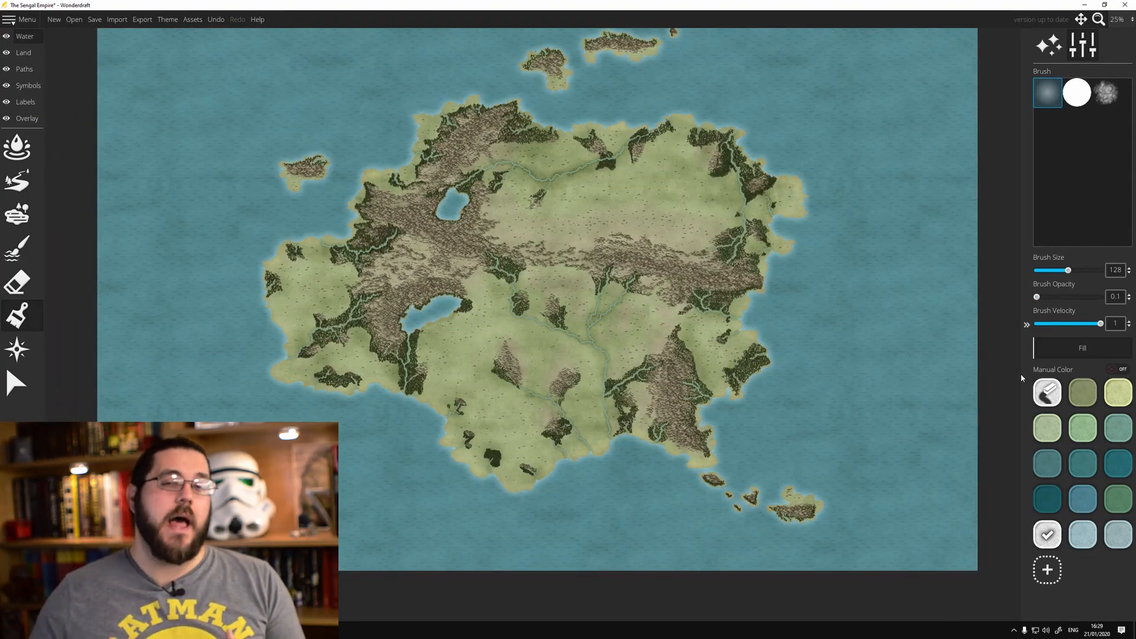
{"action": "left_click_drag", "start_coordinate": [843, 222], "coordinate": [834, 314]}
{"action": "left_click", "coordinate": [142, 19]}
{"action": "left_click", "coordinate": [592, 338]}
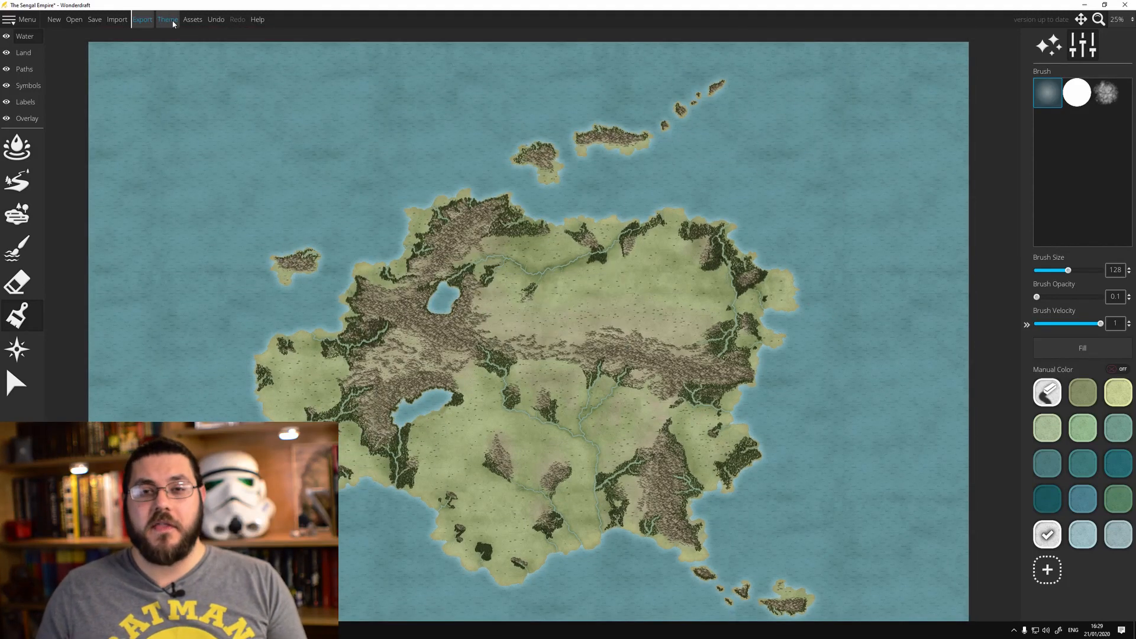
Apply the Terra map theme with only the Water Texture, Water HSV, Coastal Effects, Freshwater Effects and Water Color Palette filters enabled.
{"action": "left_click", "coordinate": [167, 21]}
{"action": "left_click", "coordinate": [519, 277]}
{"action": "left_click", "coordinate": [519, 303]}
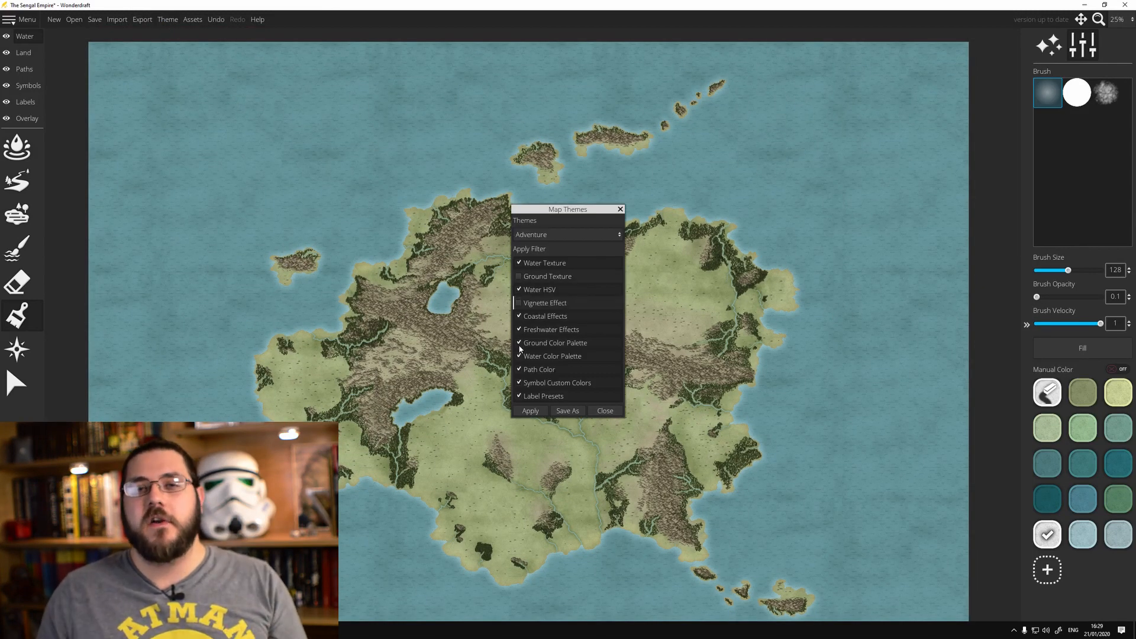
{"action": "left_click", "coordinate": [566, 234]}
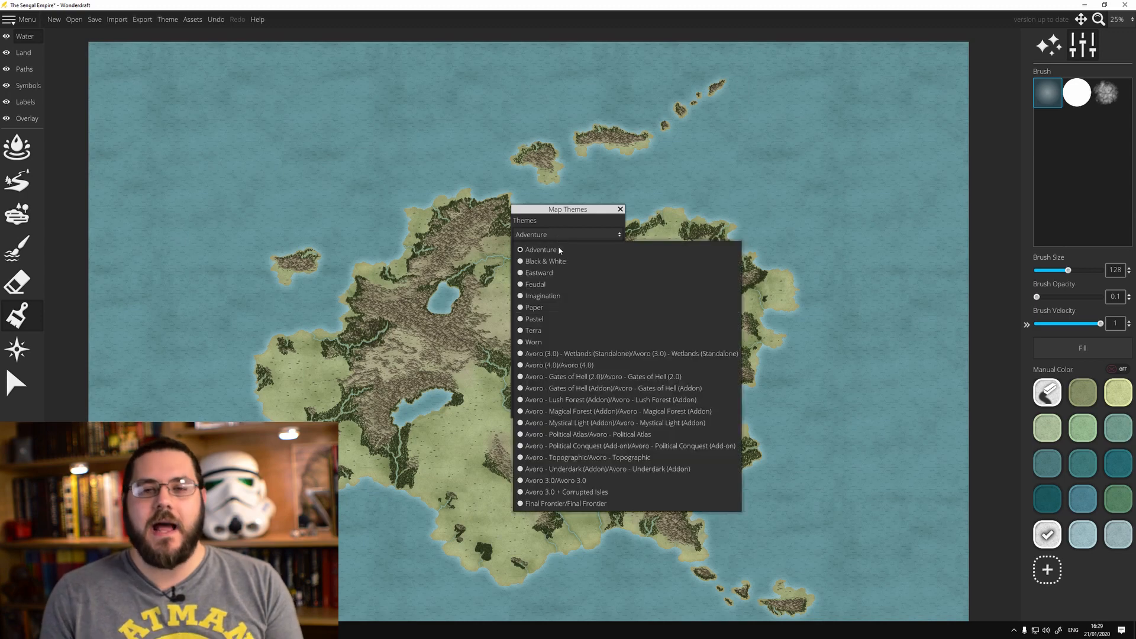
{"action": "left_click", "coordinate": [562, 331]}
{"action": "left_click", "coordinate": [524, 411]}
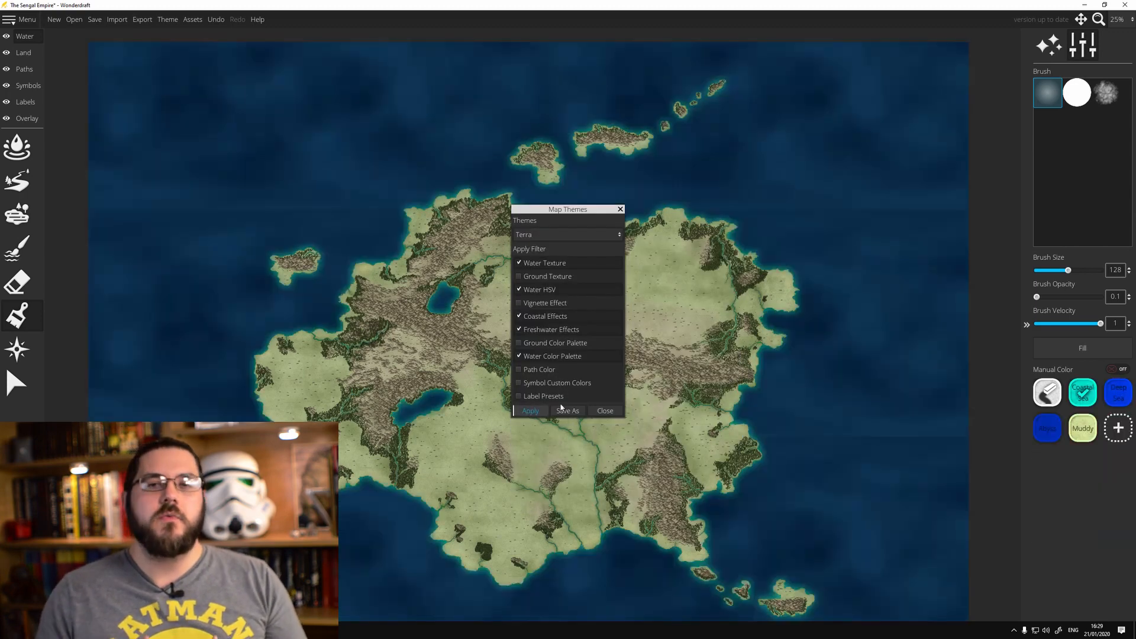
Try the Adventure theme and the Avoro (4.0) theme on the map's water.
{"action": "left_click", "coordinate": [528, 413]}
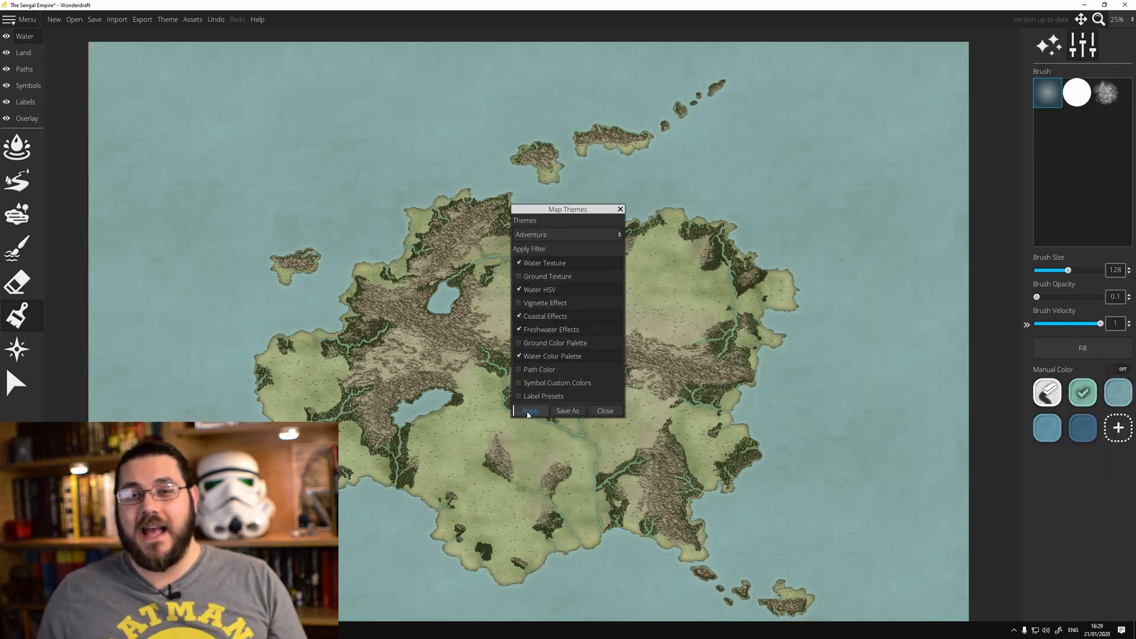
{"action": "left_click", "coordinate": [581, 235]}
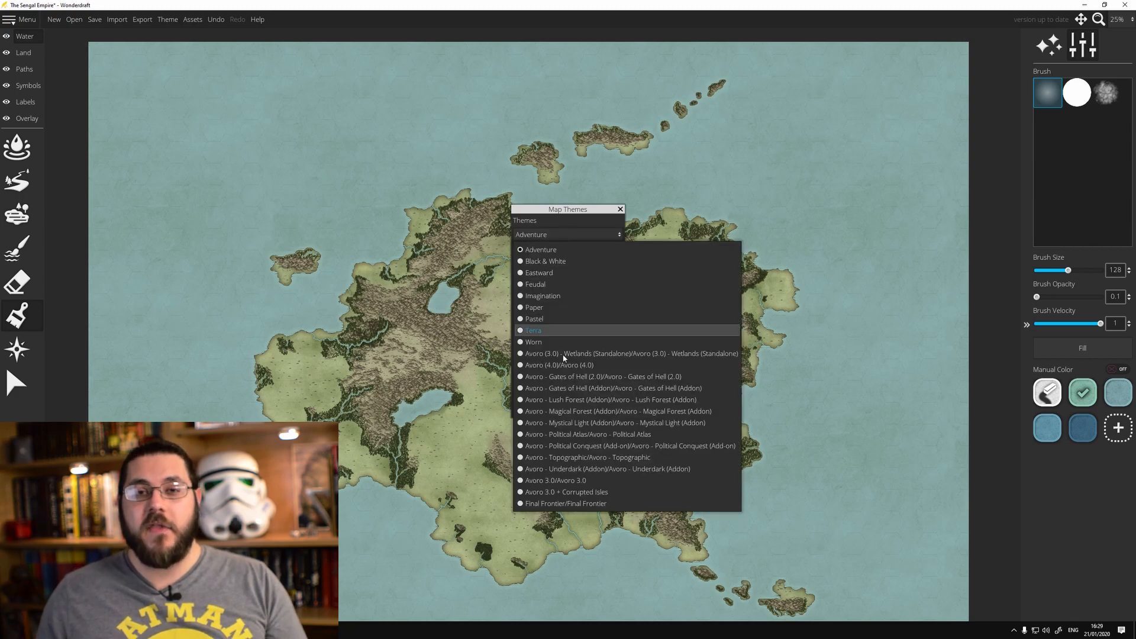
{"action": "left_click", "coordinate": [560, 366]}
{"action": "left_click", "coordinate": [534, 412]}
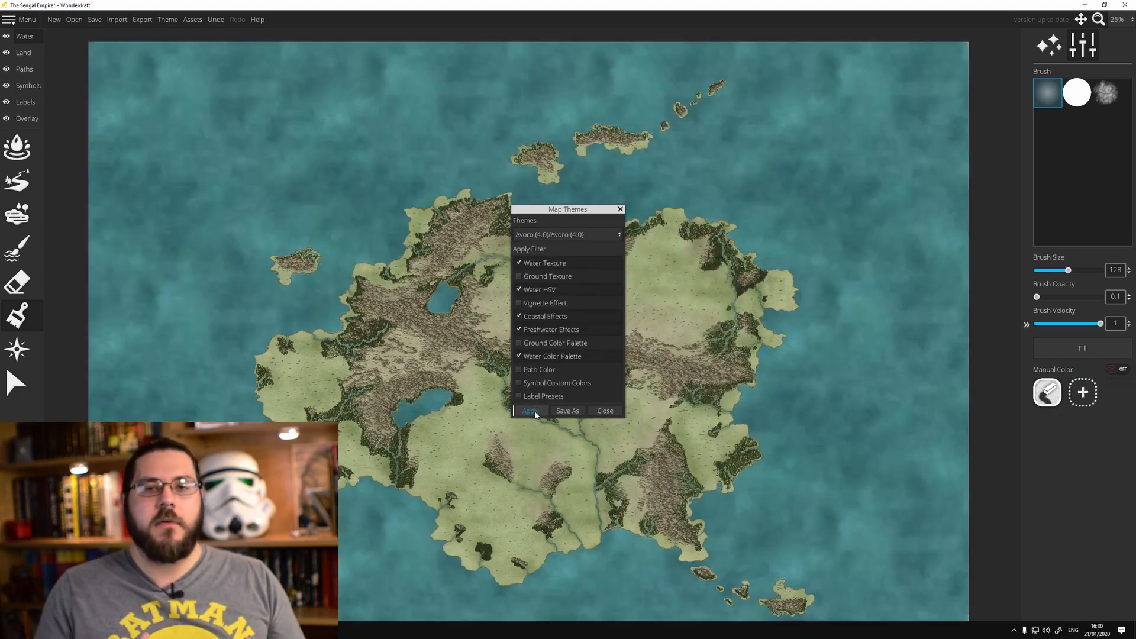
Reapply the Adventure theme to the map's water.
{"action": "left_click", "coordinate": [539, 236]}
{"action": "left_click", "coordinate": [543, 249]}
{"action": "left_click", "coordinate": [529, 412]}
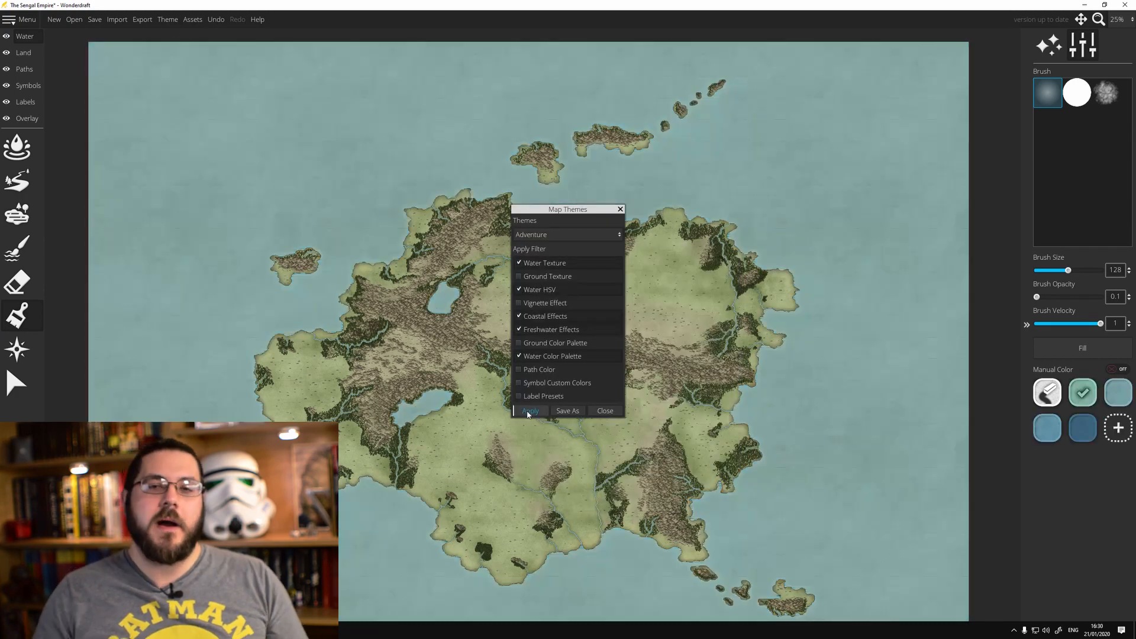
Try the Pastel theme including its water texture, and restore the Adventure theme.
{"action": "left_click", "coordinate": [573, 236]}
{"action": "left_click", "coordinate": [550, 331]}
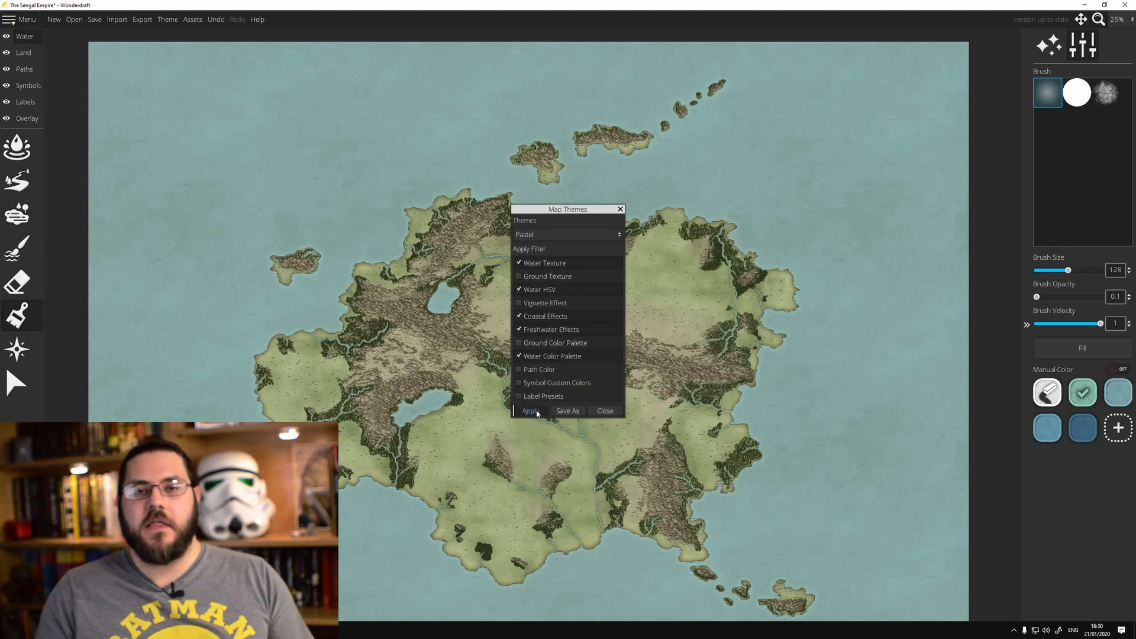
{"action": "left_click", "coordinate": [529, 411]}
{"action": "left_click", "coordinate": [547, 231]}
{"action": "left_click", "coordinate": [551, 233]}
{"action": "left_click", "coordinate": [528, 238]}
{"action": "left_click", "coordinate": [533, 251]}
{"action": "left_click", "coordinate": [531, 412]}
{"action": "left_click", "coordinate": [532, 235]}
{"action": "left_click", "coordinate": [530, 252]}
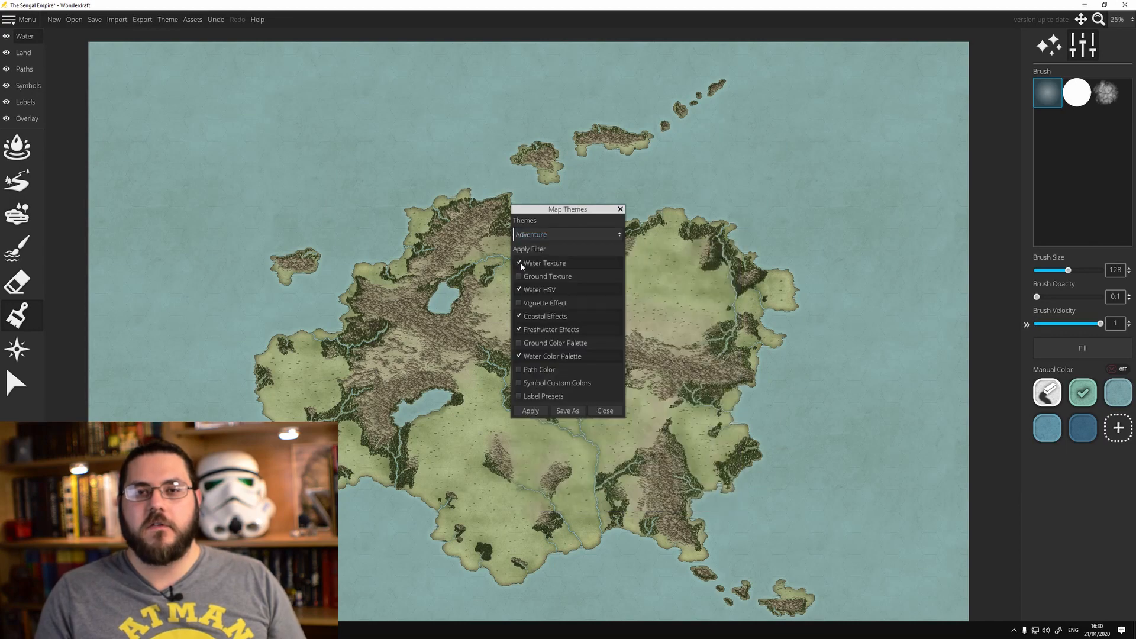
Apply the Pastel theme with the Water Texture filter excluded and close the theme settings.
{"action": "left_click", "coordinate": [525, 237]}
{"action": "left_click", "coordinate": [527, 320]}
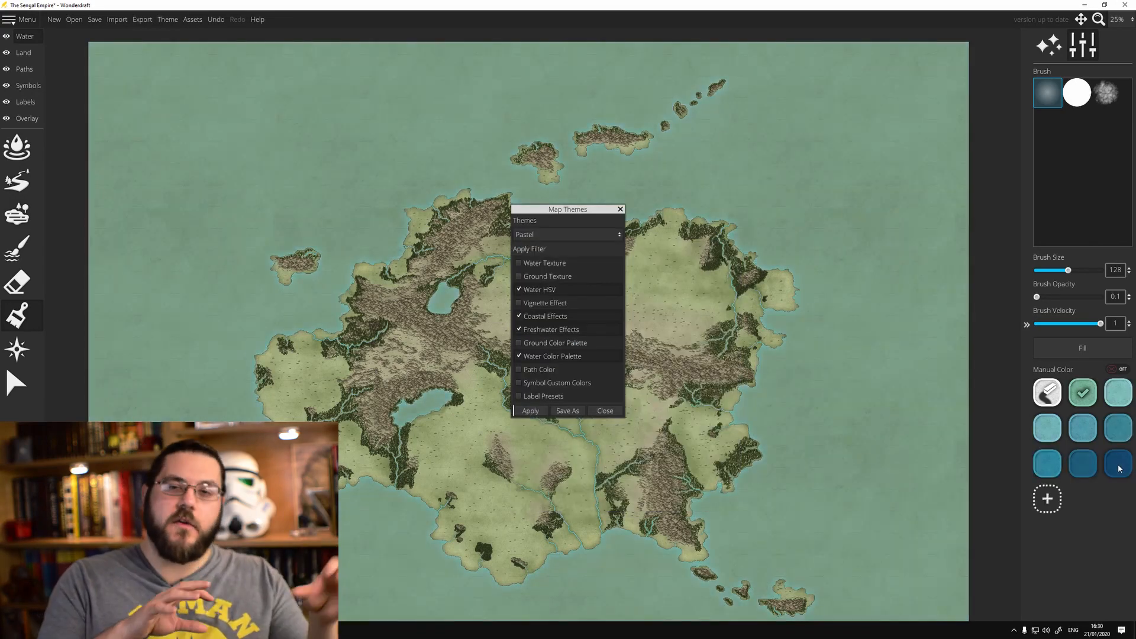
{"action": "left_click", "coordinate": [604, 411]}
Fill all the water with the palette's darkest blue at brush opacity 0.62, and again at opacity 0.94.
{"action": "left_click", "coordinate": [1118, 463]}
{"action": "left_click", "coordinate": [1082, 348]}
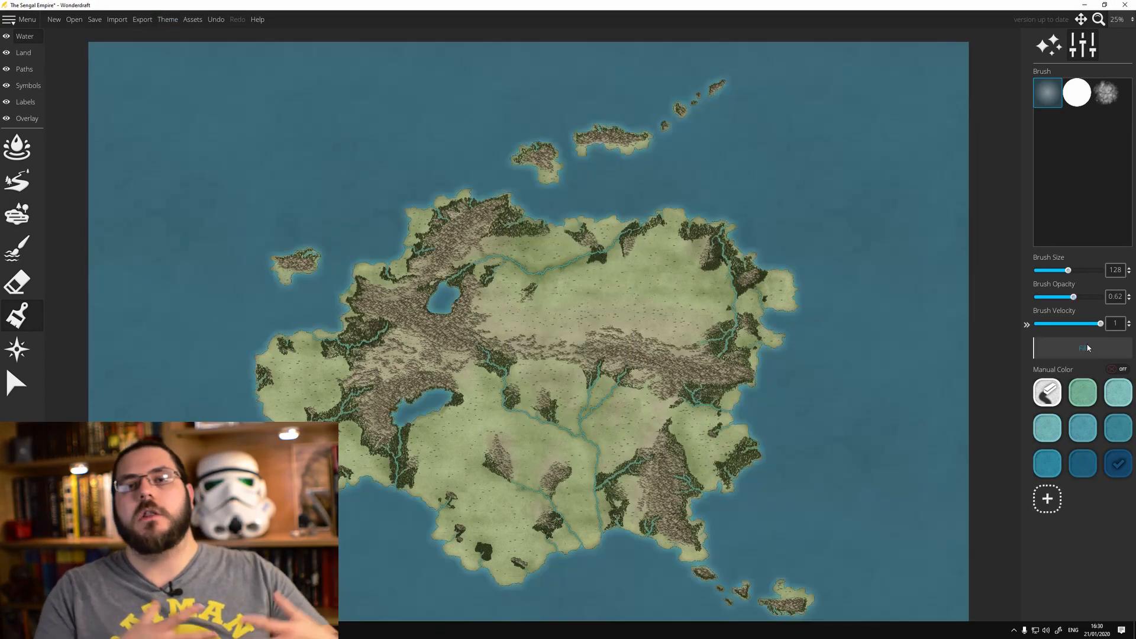
{"action": "left_click", "coordinate": [1096, 298]}
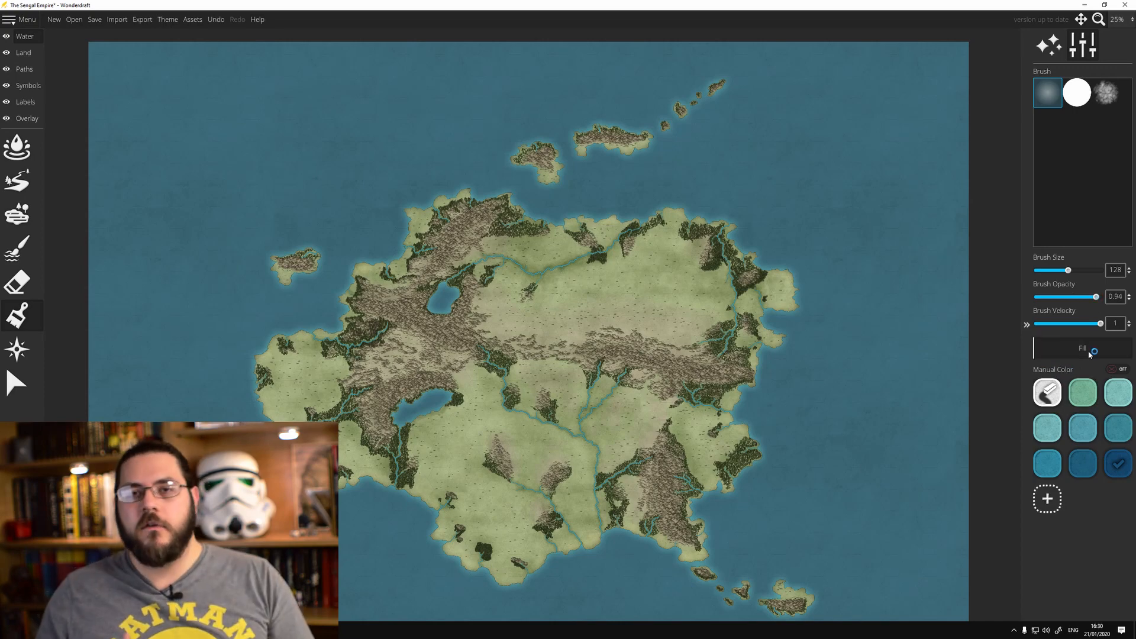
{"action": "left_click", "coordinate": [1094, 354]}
{"action": "scroll", "coordinate": [853, 329], "scroll_direction": "up", "scroll_amount": 5}
{"action": "scroll", "coordinate": [853, 329], "scroll_direction": "down", "scroll_amount": 5}
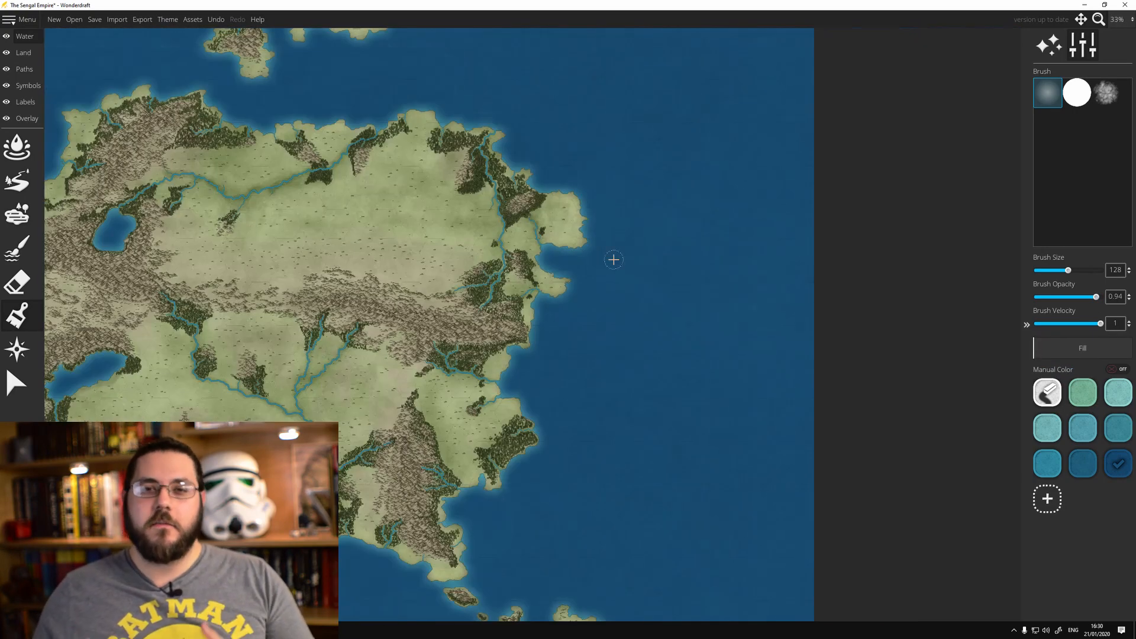
Open the water appearance settings.
{"action": "left_click", "coordinate": [16, 147]}
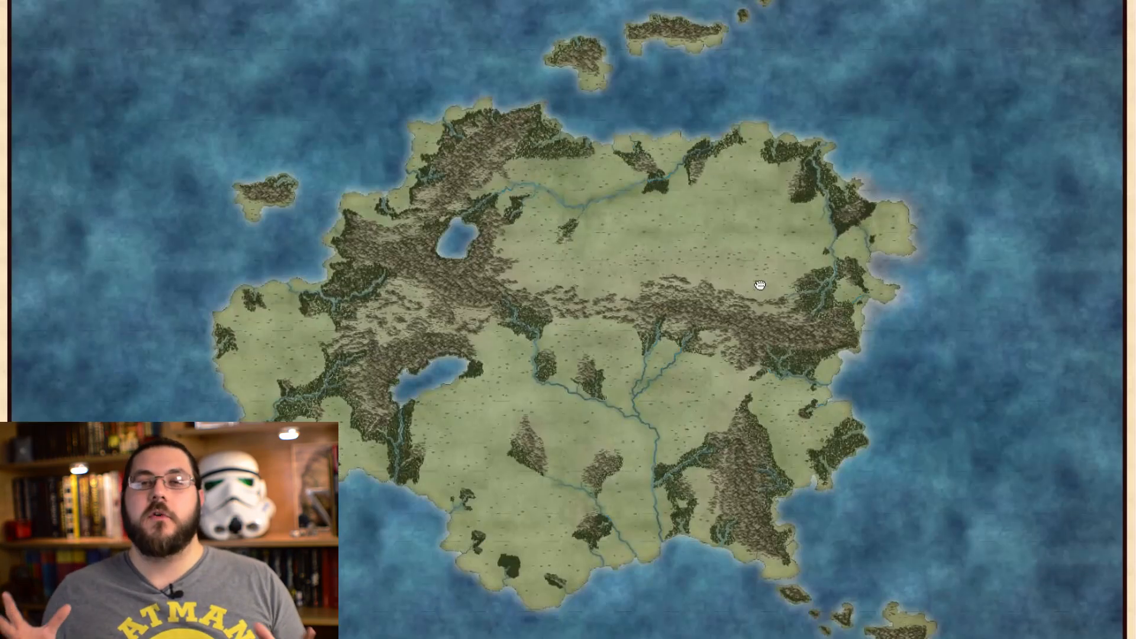